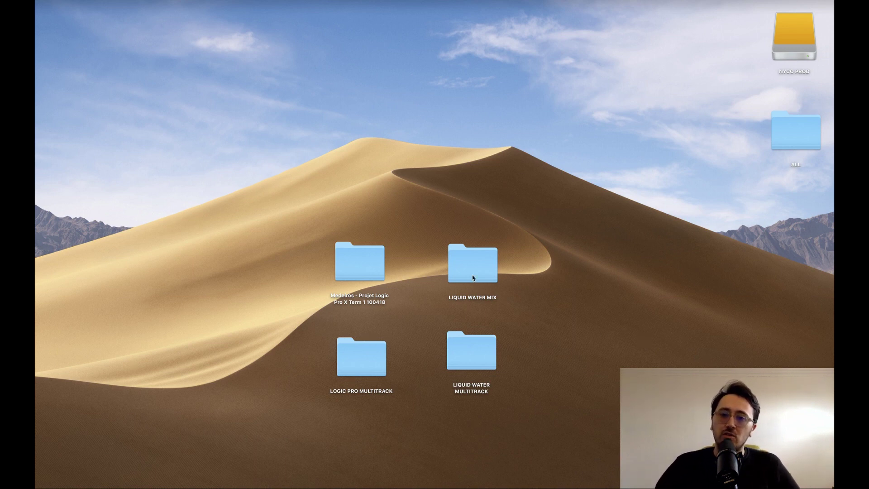
Step: Open the LIQUID WATER MIX folder and the Logic Pro X project folder and select the project file in each
double_click(475, 267)
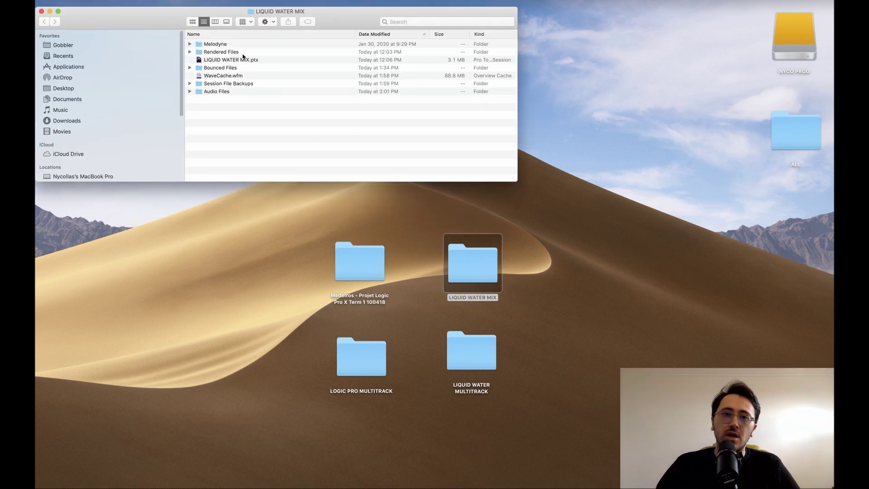
click(217, 60)
click(357, 252)
double_click(357, 254)
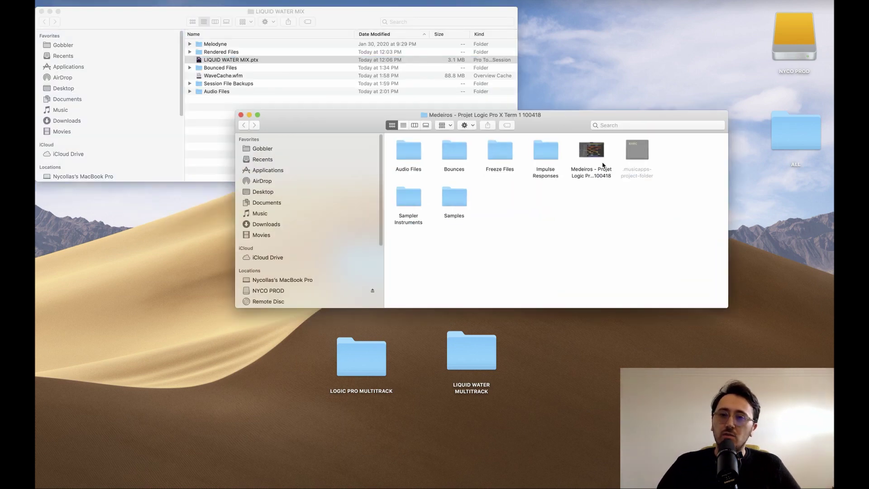
click(598, 178)
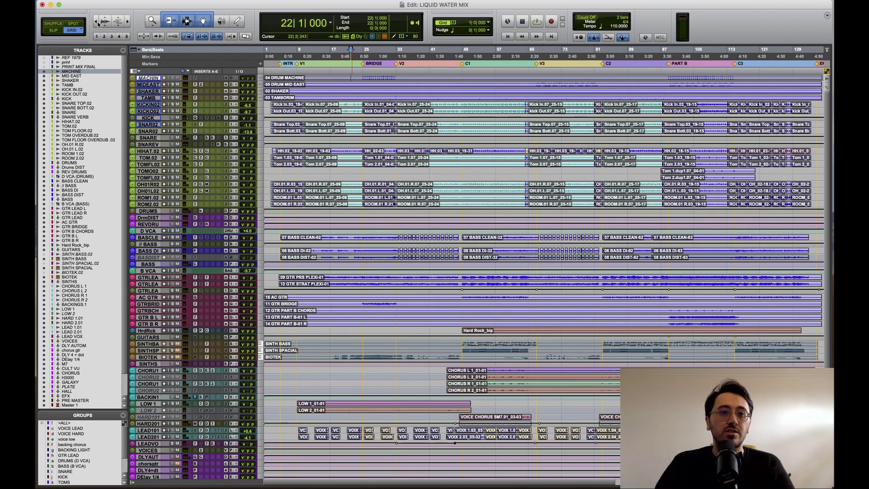
Step: Save a copy of the session as LIQUID WATER EXPORT in the LIQUID WATER MIX folder
click(100, 1)
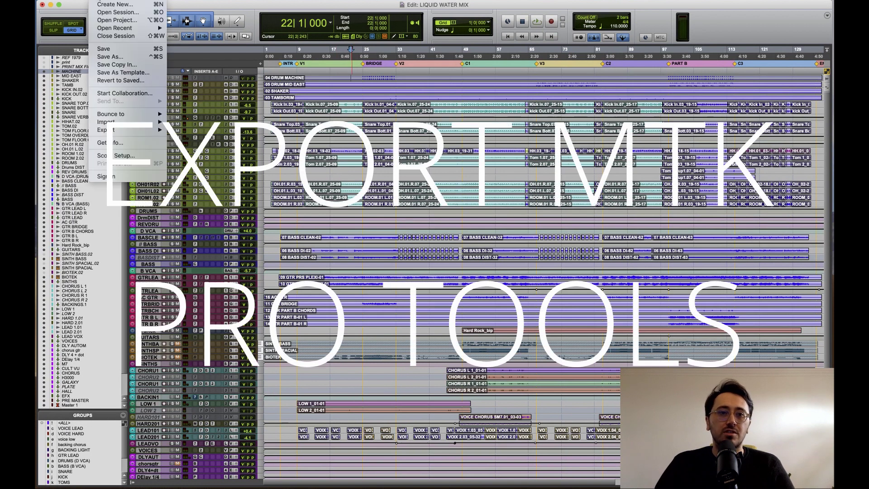
click(129, 57)
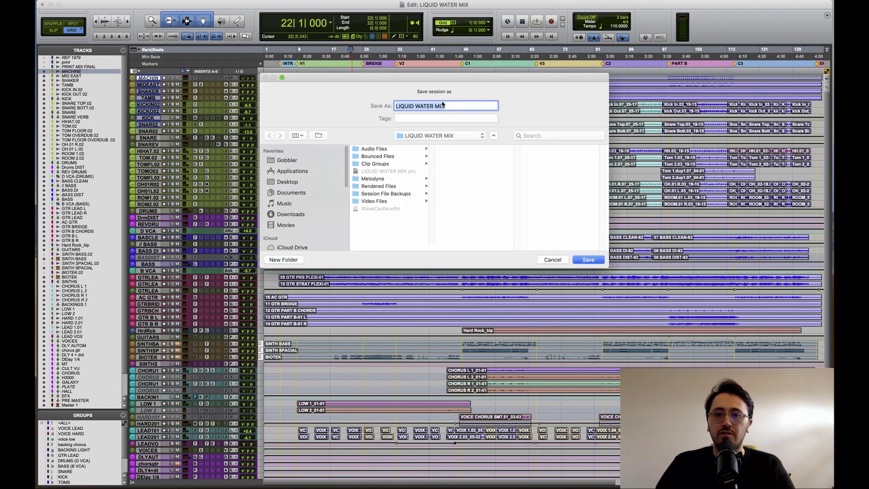
click(474, 106)
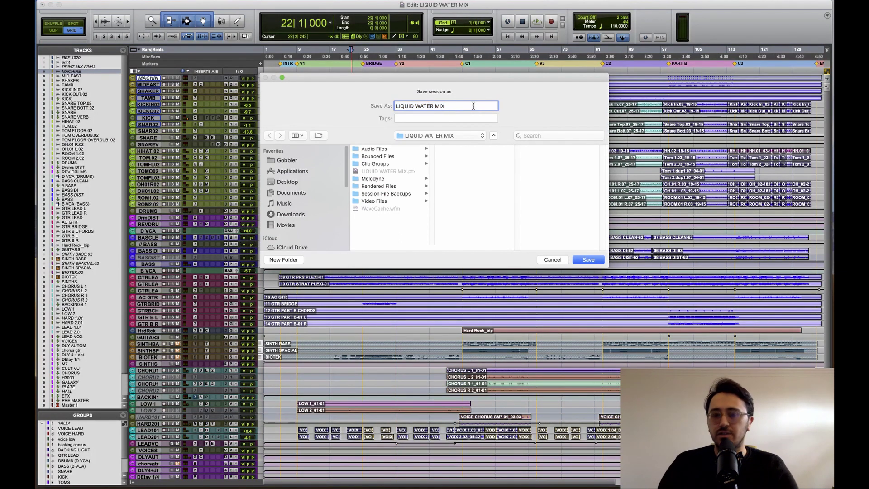
key(BackSpace)
text(EXPORT)
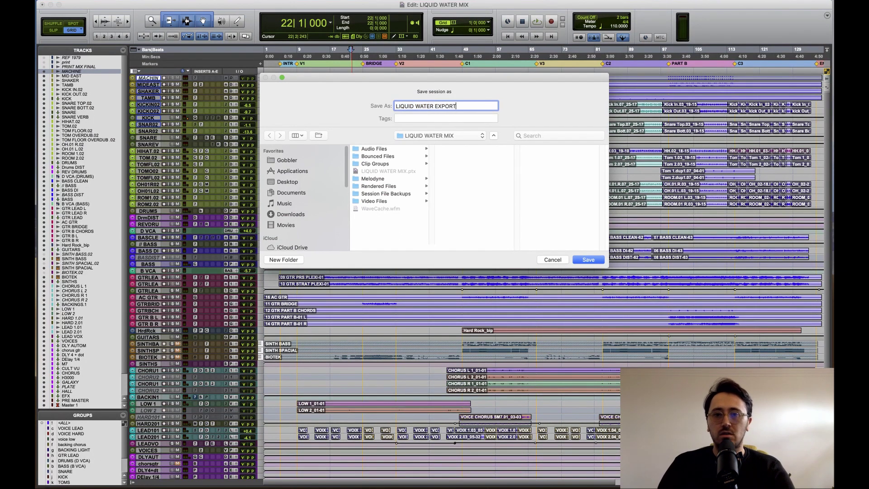
key(Return)
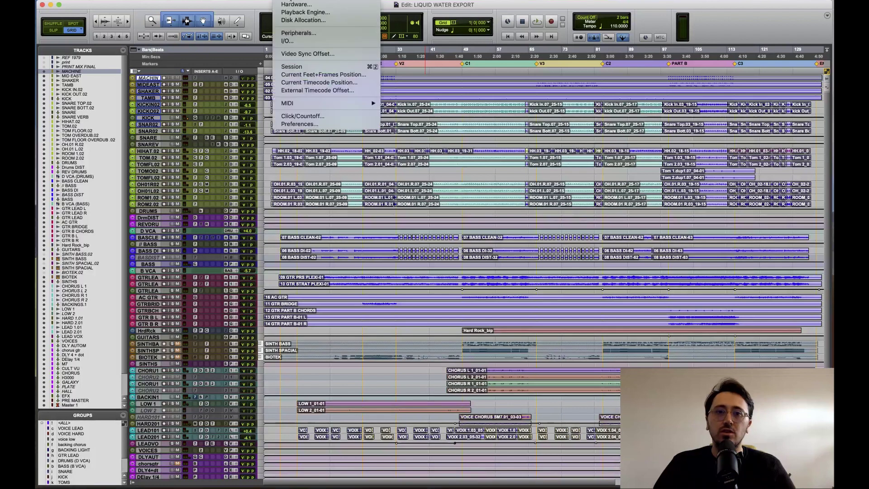
Step: Open the session setup, and select the full song length from bar 1 to bar 139 in the timeline
click(313, 67)
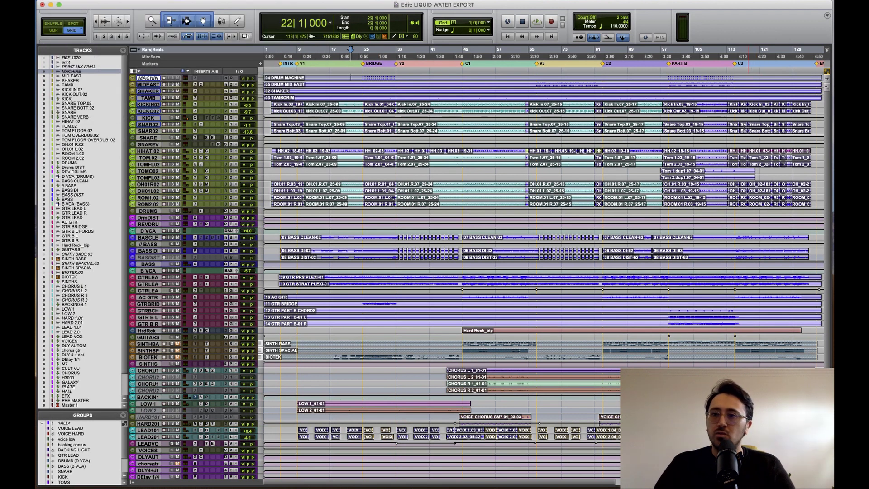
scroll(737, 104, right, 2)
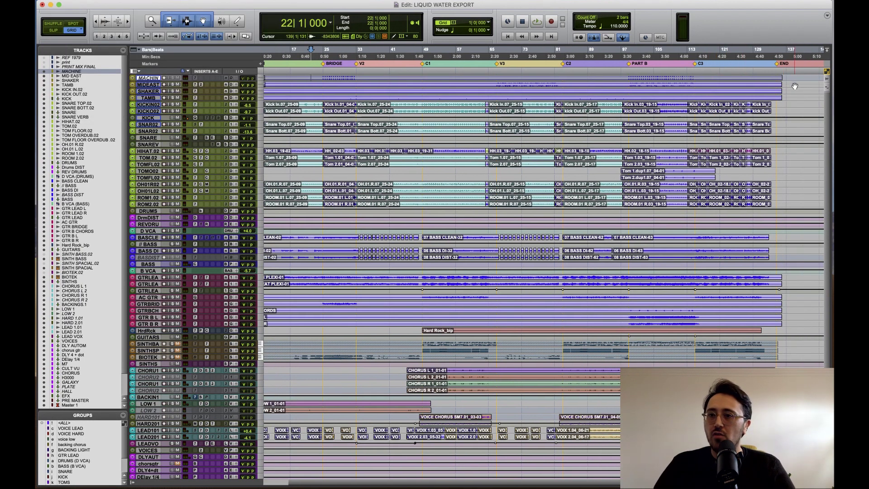
click(150, 85)
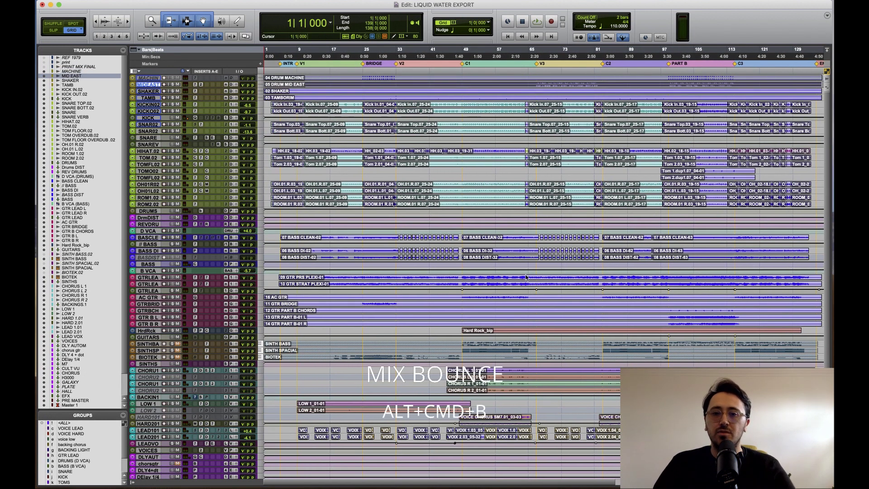
Step: Bounce the selected range offline as a WAV file named MIX GUIA, without an additional MP3
key(alt+super+b)
drag(473, 228, 362, 228)
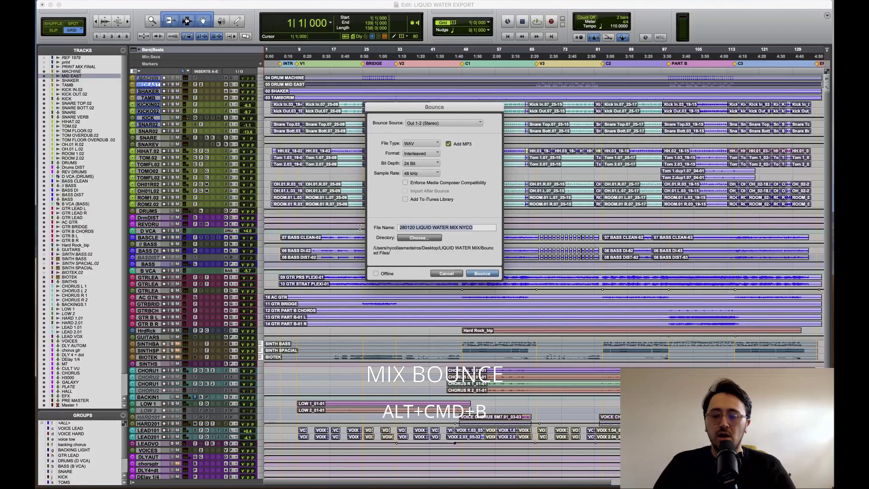
text(MIX GUIA)
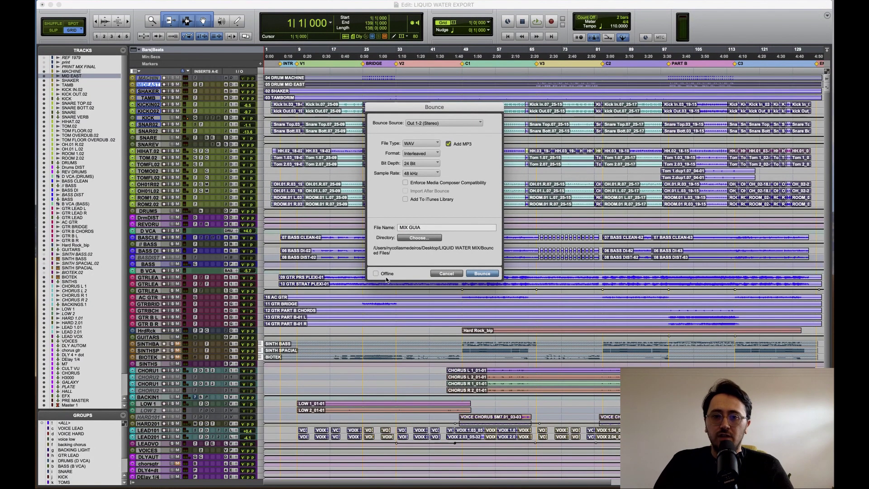
click(464, 144)
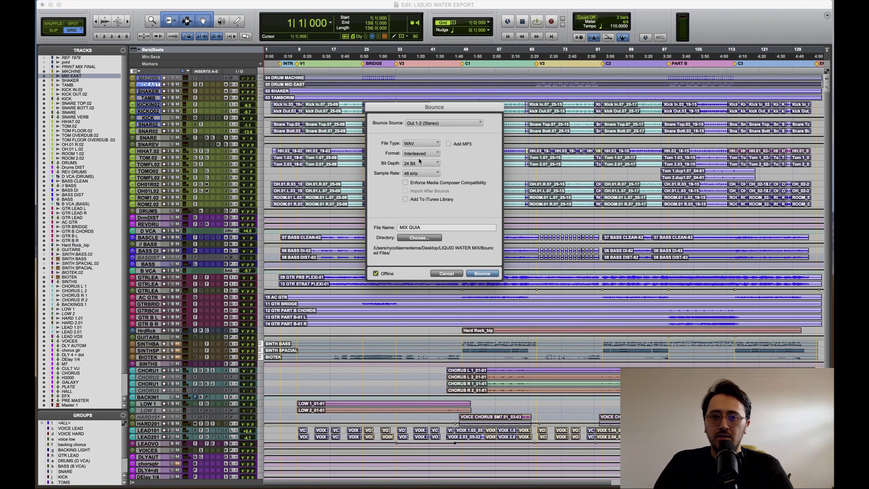
click(418, 172)
click(447, 169)
click(482, 274)
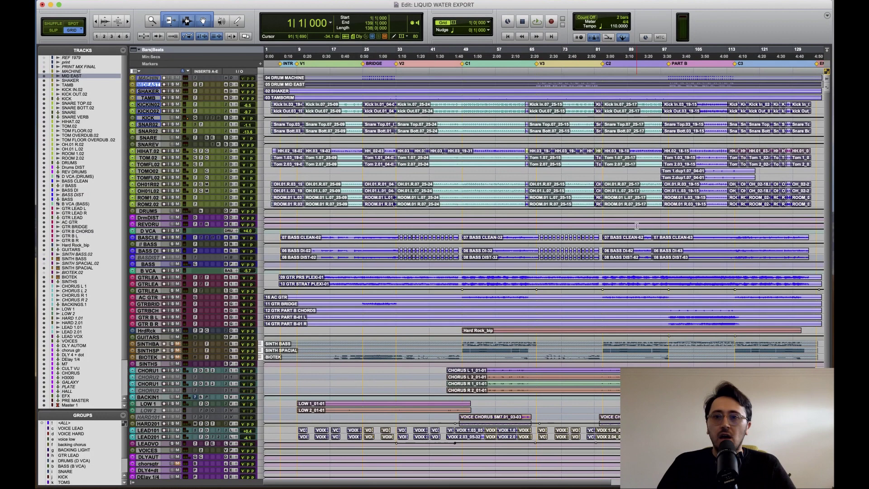
Step: Hide all aux tracks, VCA masters and inactive tracks from the Edit window
click(122, 51)
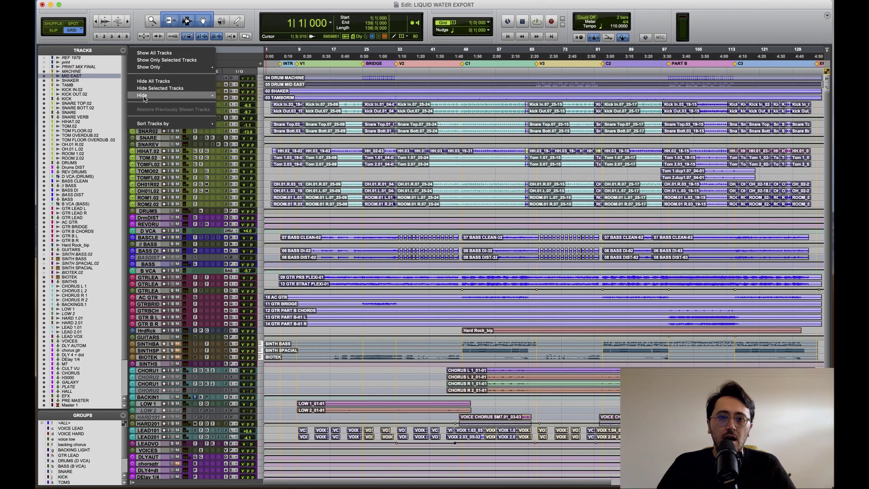
mouse_move(148, 96)
click(237, 112)
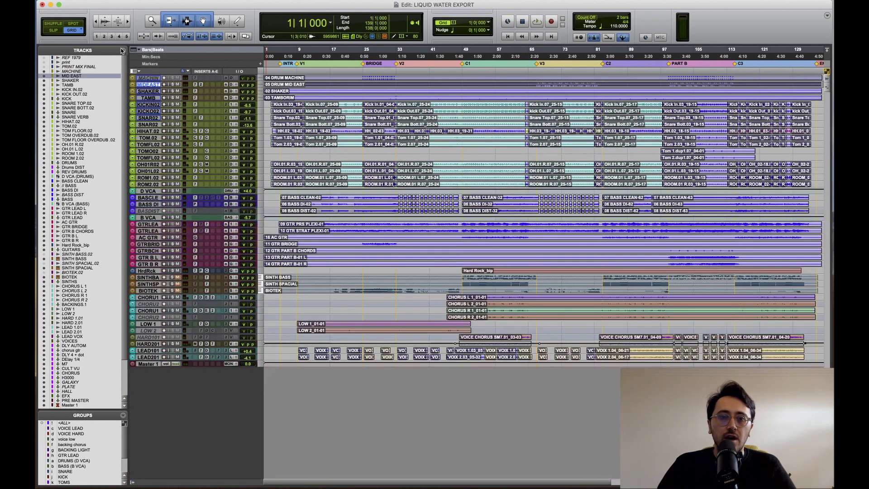
click(123, 51)
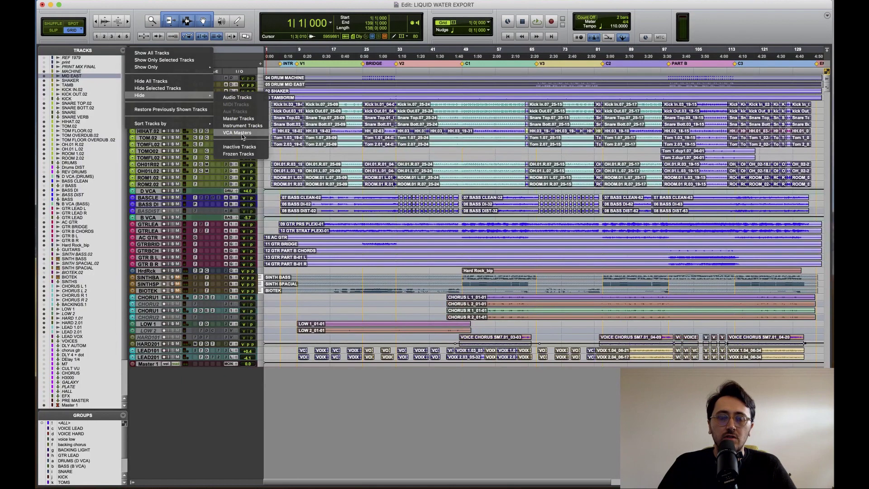
click(243, 136)
click(122, 51)
mouse_move(172, 95)
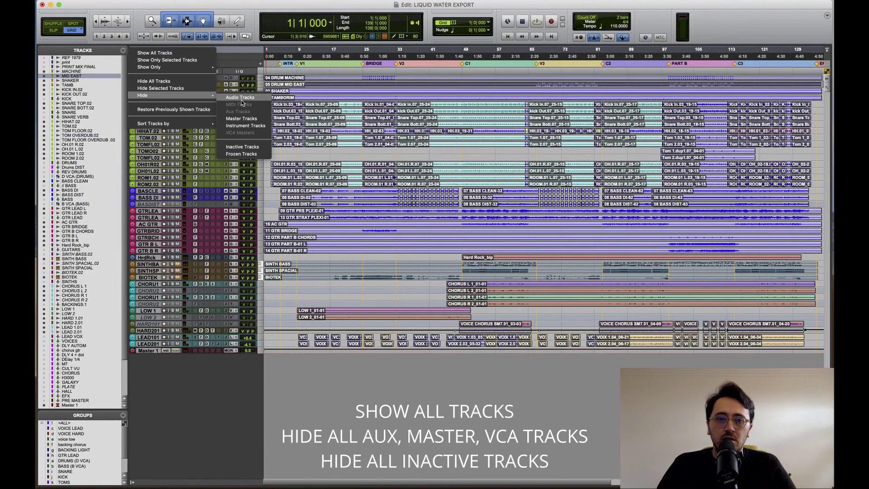
click(245, 147)
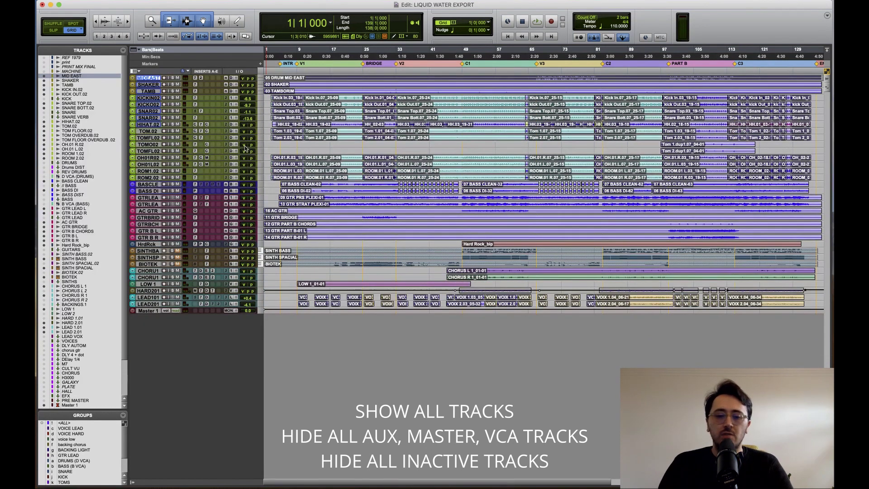
Step: Enlarge the track heights and move the drum tracks KICK IN.02 through ROOM 2.02 above the MID EAST track
key(ctrl+alt+Up)
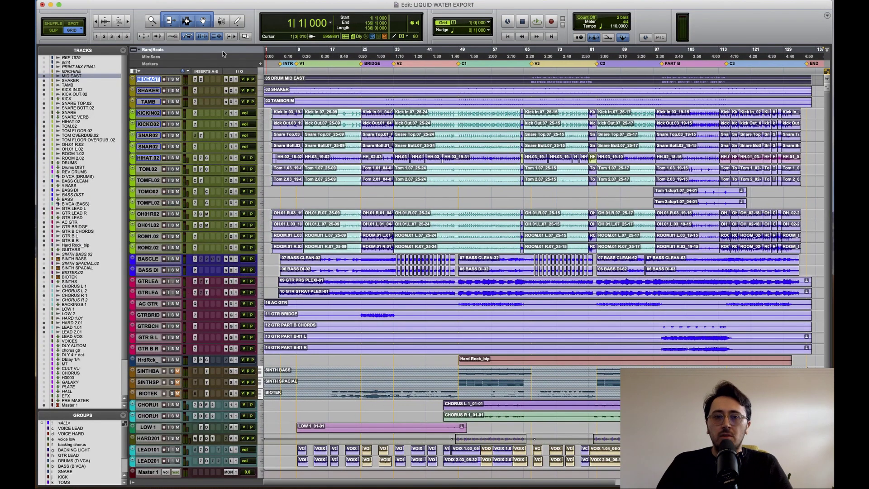
click(152, 113)
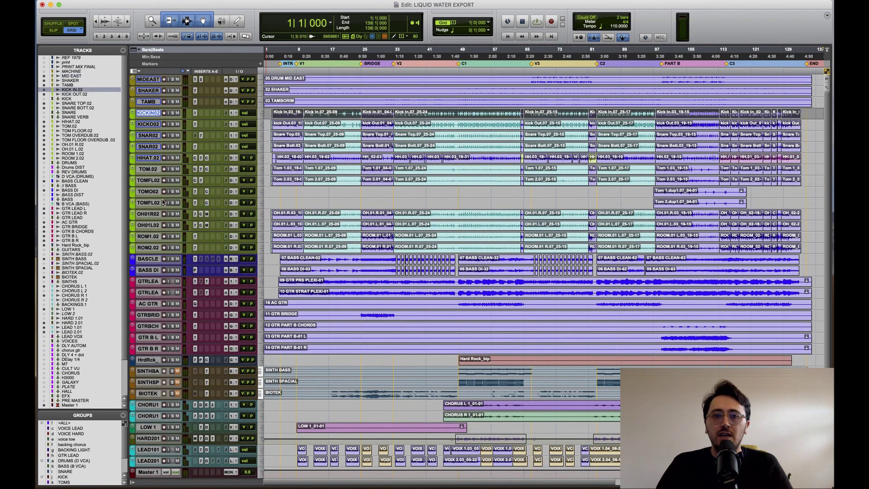
shift+click(151, 248)
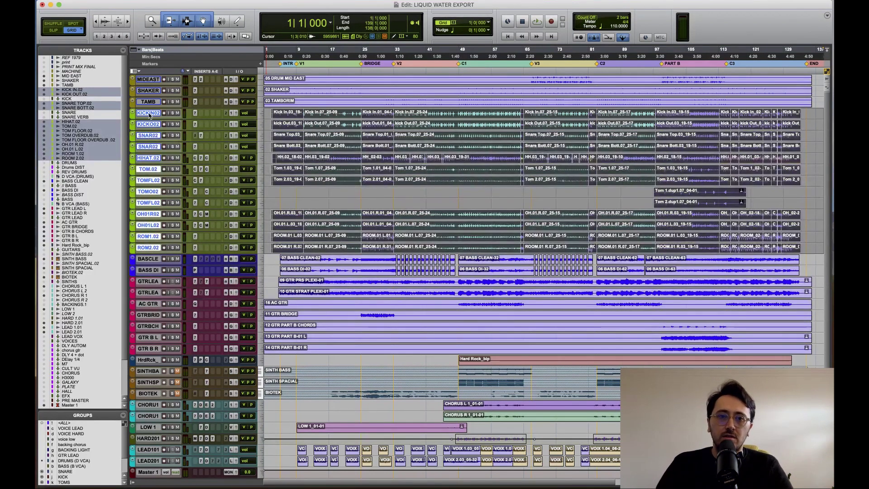
drag(149, 115, 150, 78)
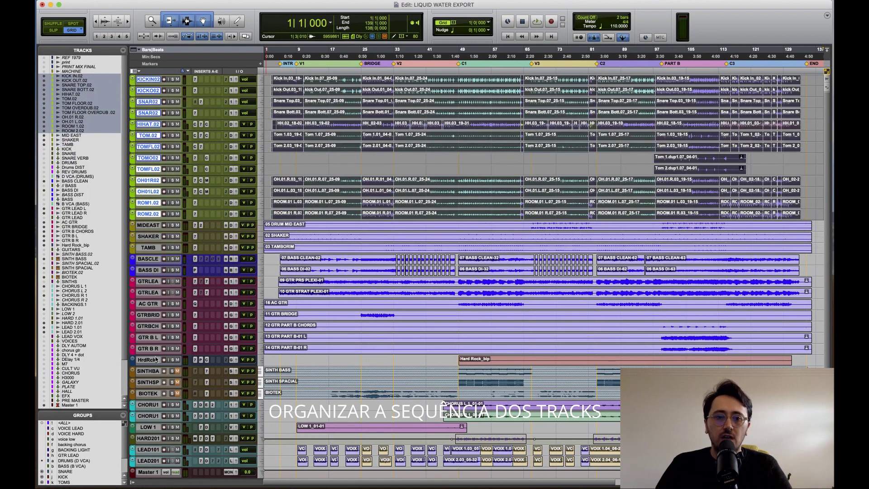
Step: Move the LEAD 1.01 and LEAD 2.01 vocal tracks above the chorus tracks, directly below BIOTEK
scroll(172, 418, down, 3)
click(147, 410)
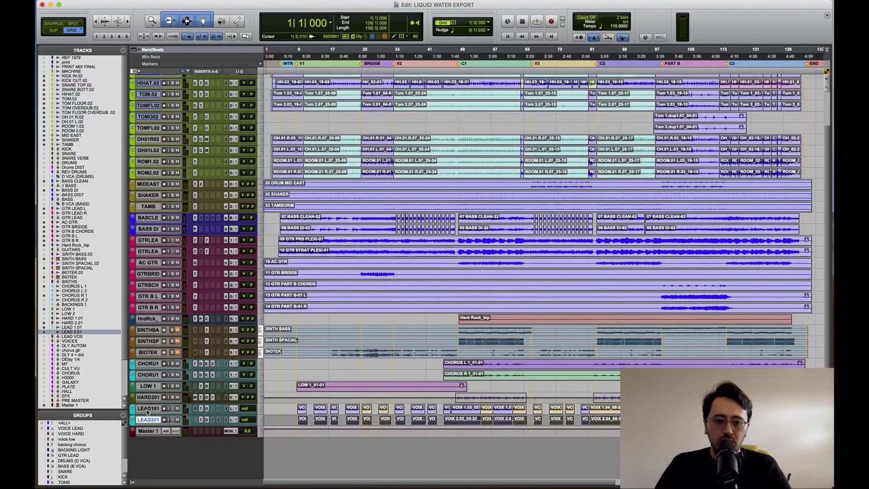
drag(148, 411, 159, 365)
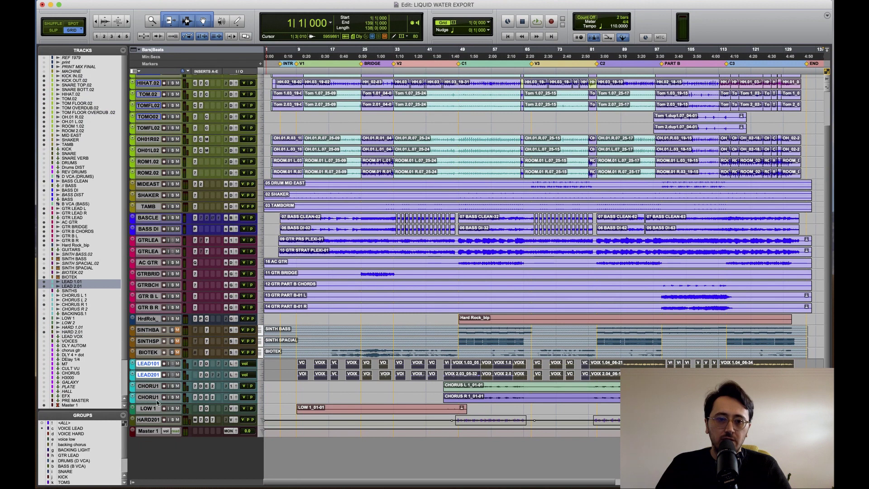
Step: Rename the KICK IN.02 track as 01 KICK IN
scroll(168, 413, up, 3)
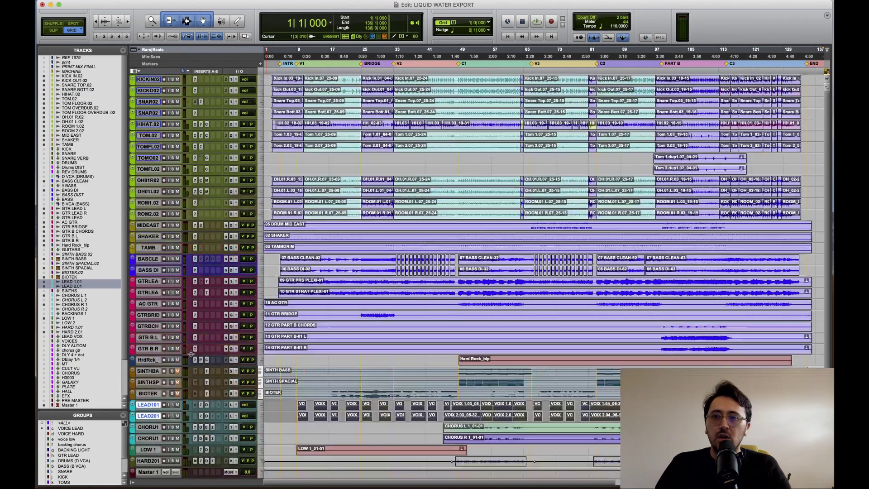
double_click(149, 80)
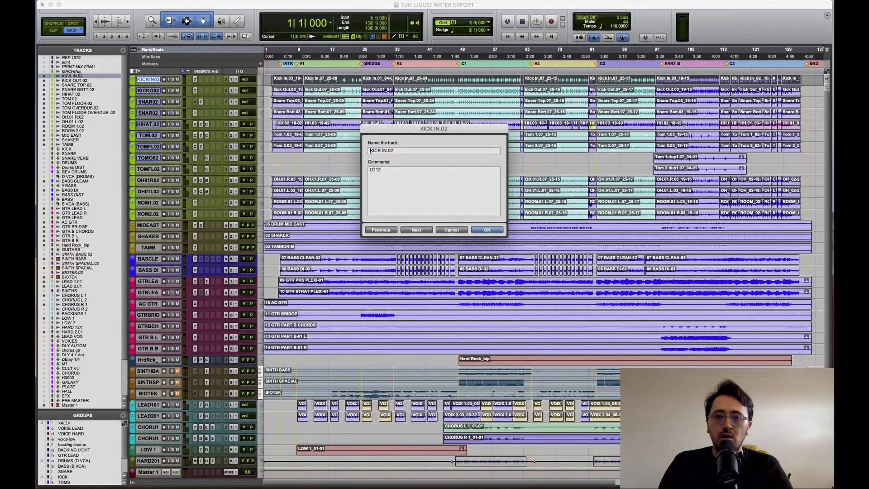
text(01)
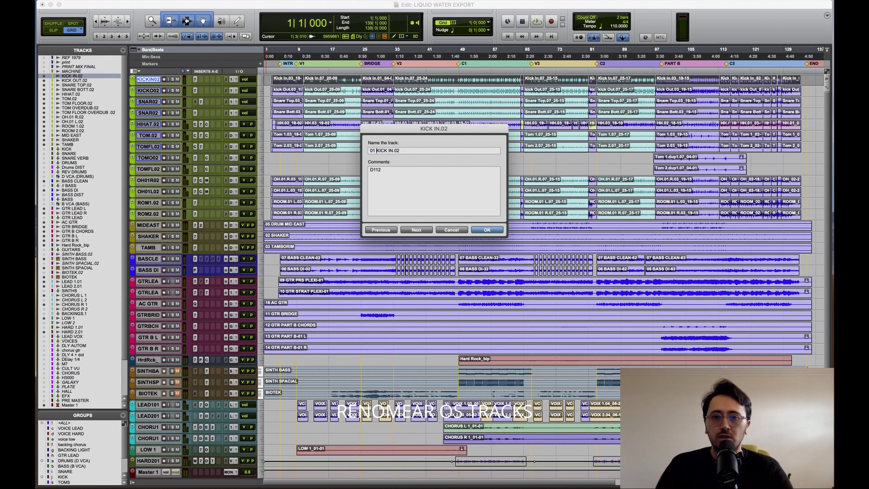
key(BackSpace)
key(BackSpace)
key(super+Right)
key(Left)
Step: Rename the KICK OUT.02 track as 02 KICK OUT and number the remaining tracks in order up to 35 VOICE HARD
text(02)
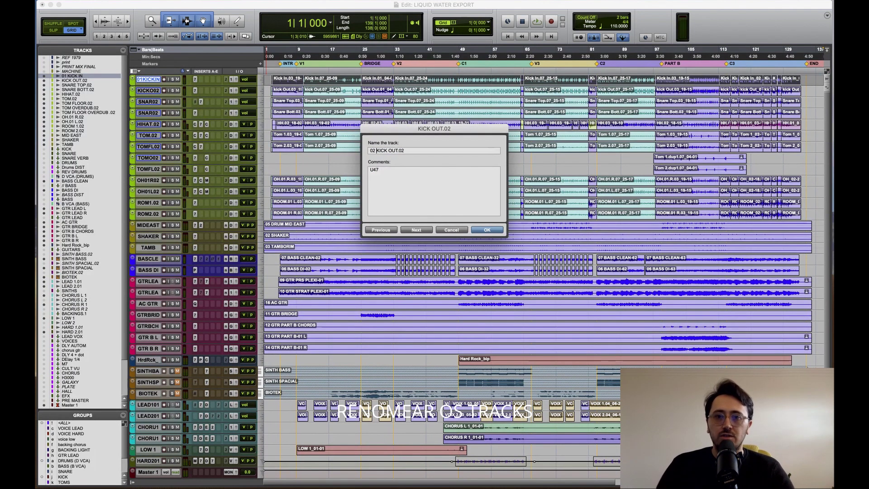
key(BackSpace)
key(BackSpace)
key(BackSpace)
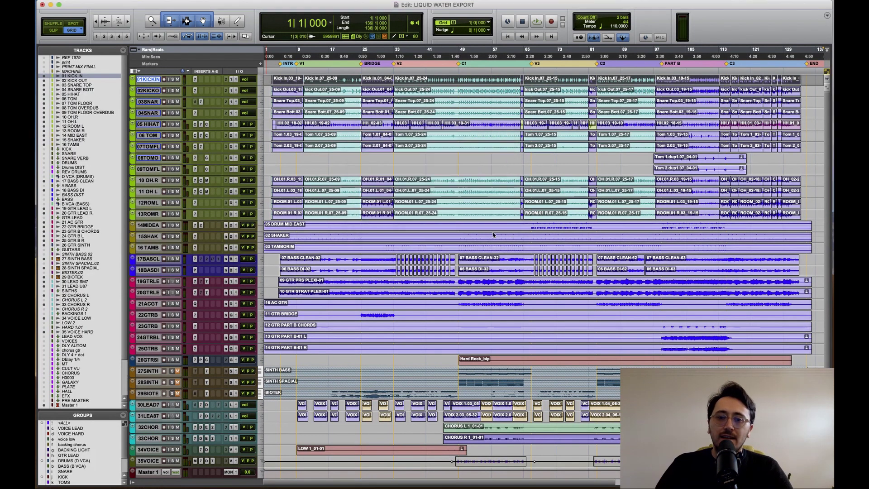
Step: Select the instrument tracks 27 SINTH BASS through 29 BIOTEK, zoom in on them and unfreeze them
click(155, 372)
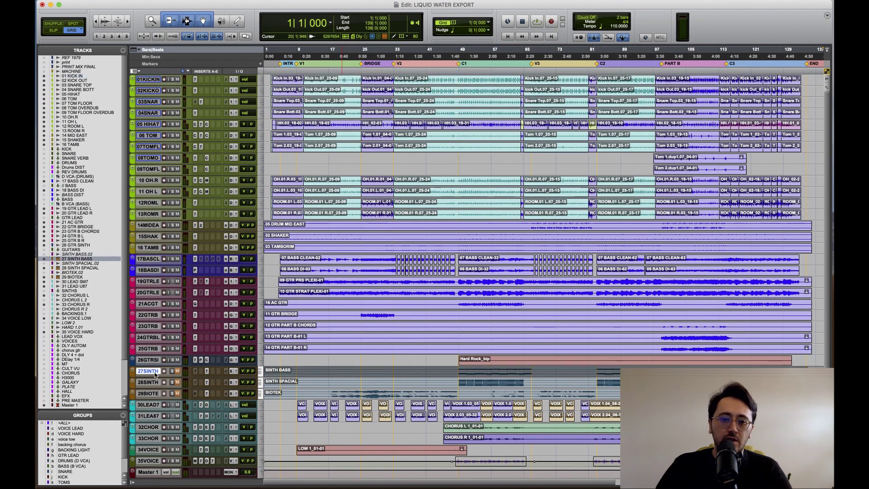
shift+click(151, 395)
key(e)
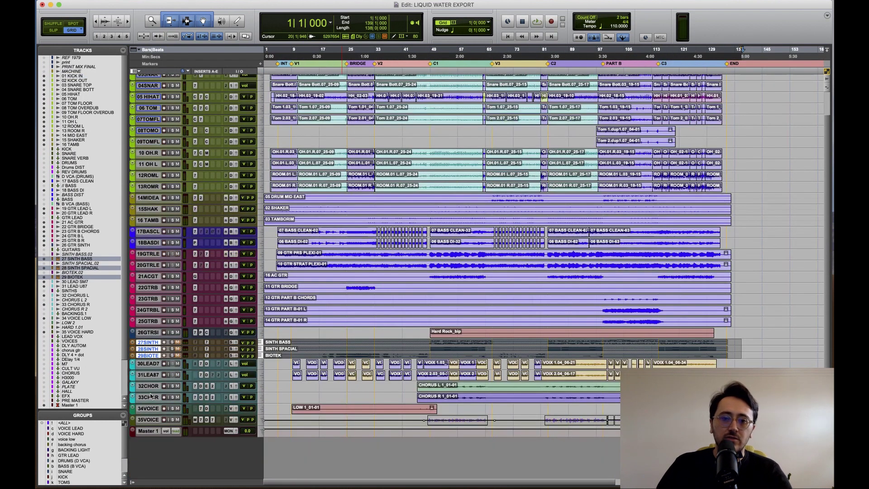
key(e)
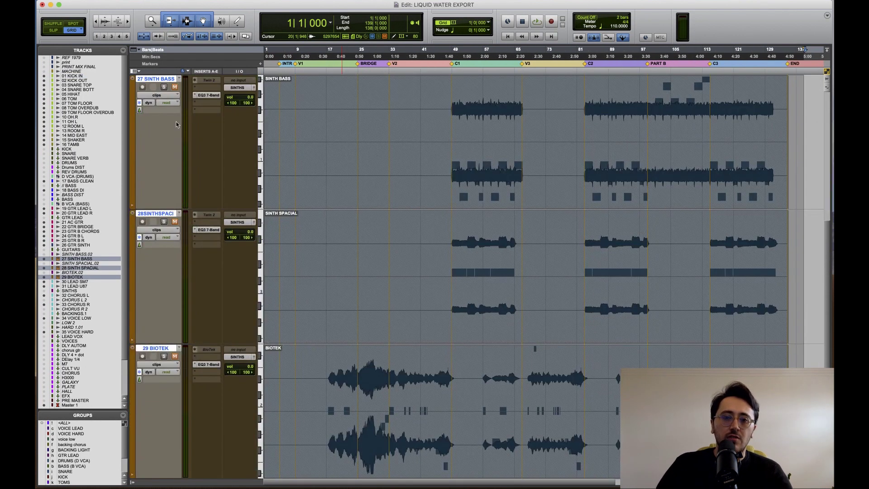
click(139, 104)
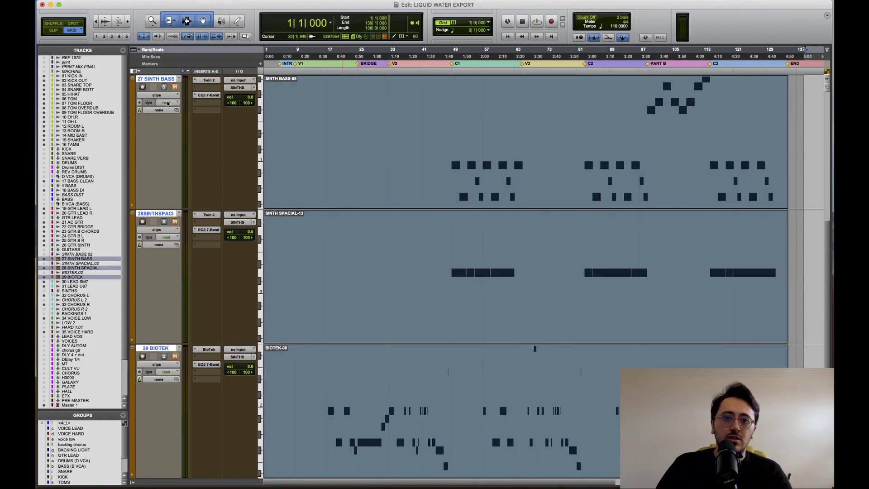
Step: Unmute and solo the tracks 27 SINTH BASS through 29 BIOTEK and start a MIDI export in the 1 (multitrack) file format
click(175, 87)
click(164, 87)
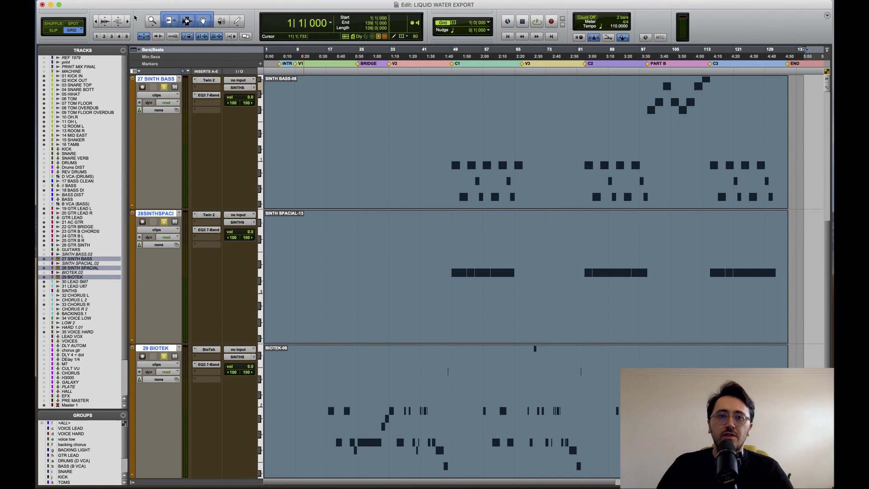
click(97, 0)
mouse_move(131, 130)
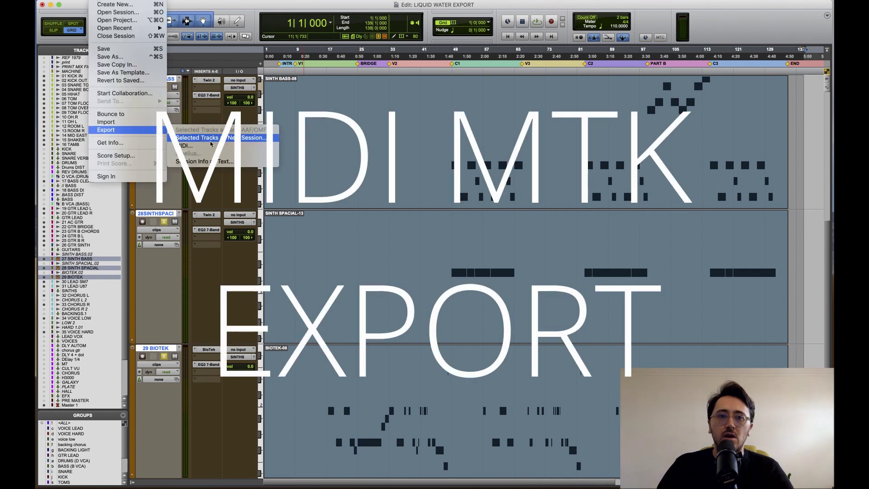
click(210, 146)
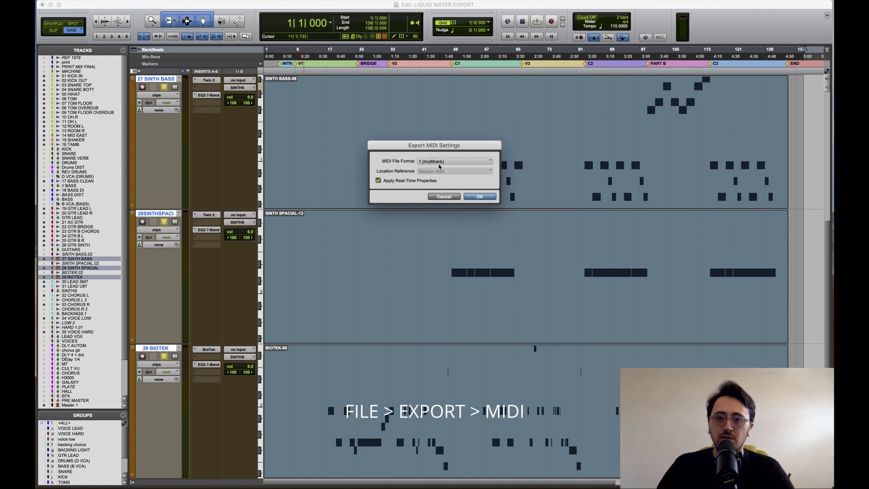
click(433, 161)
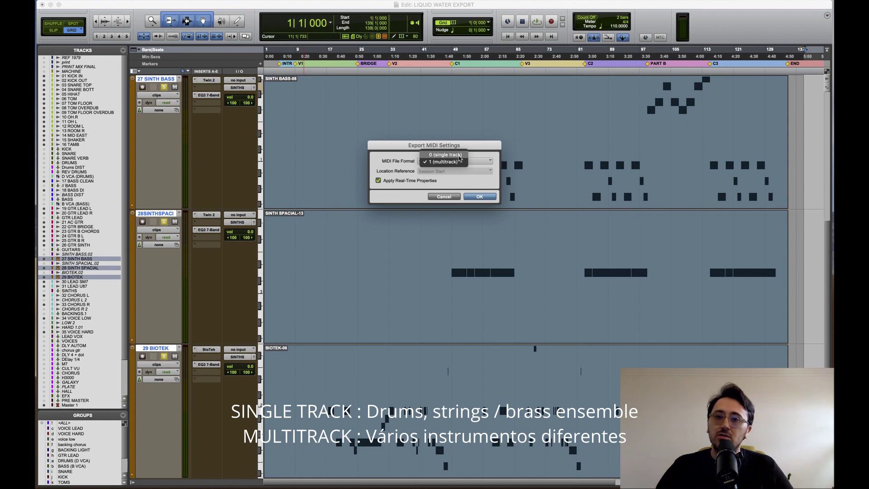
click(438, 163)
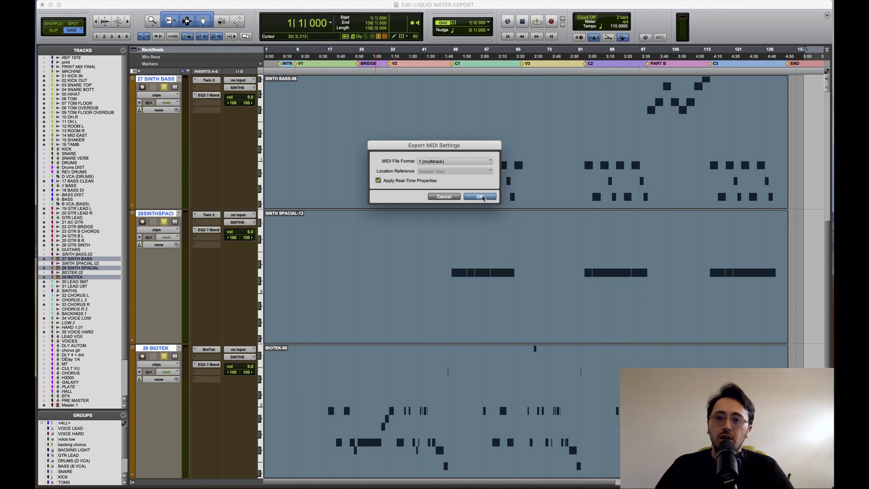
click(481, 197)
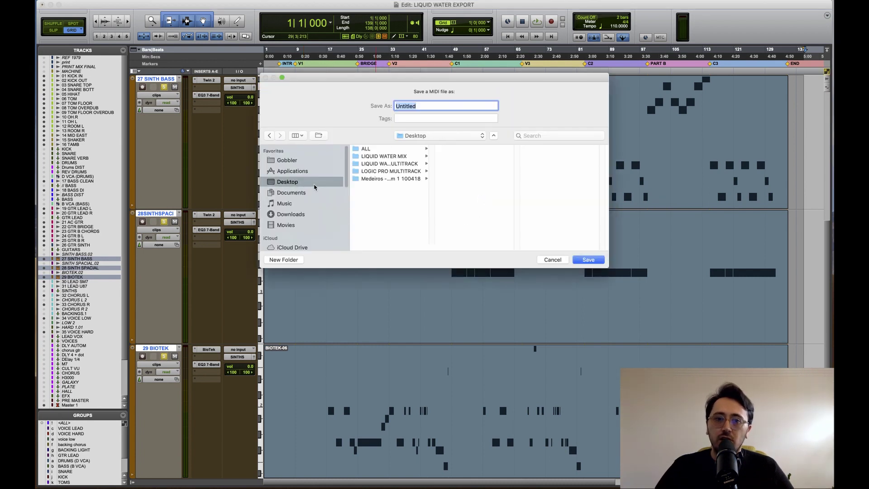
Step: Save the exported MIDI file as LIQUID WATER MIDI in the LIQUID WATER MULTITRACK folder on the Desktop
click(405, 165)
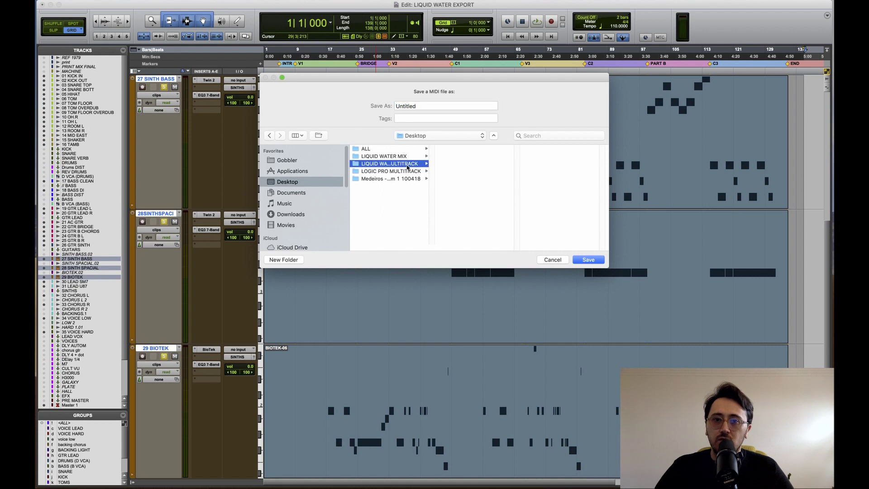
key(Tab)
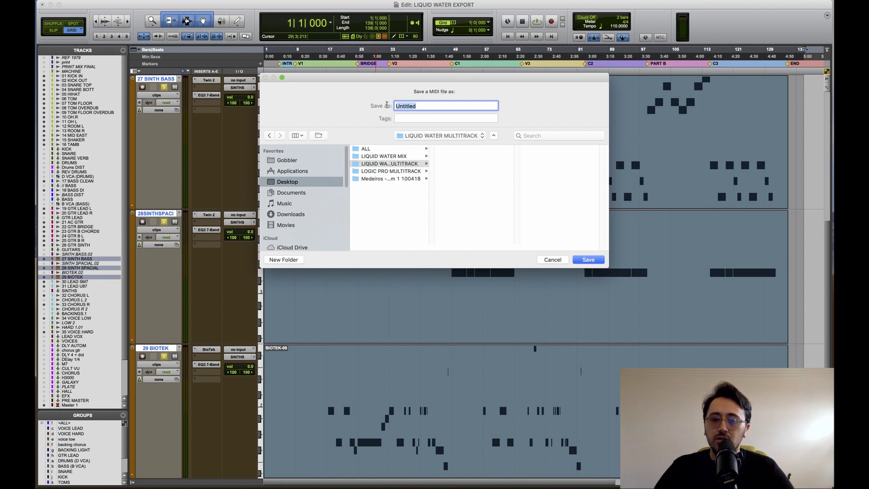
text(Li)
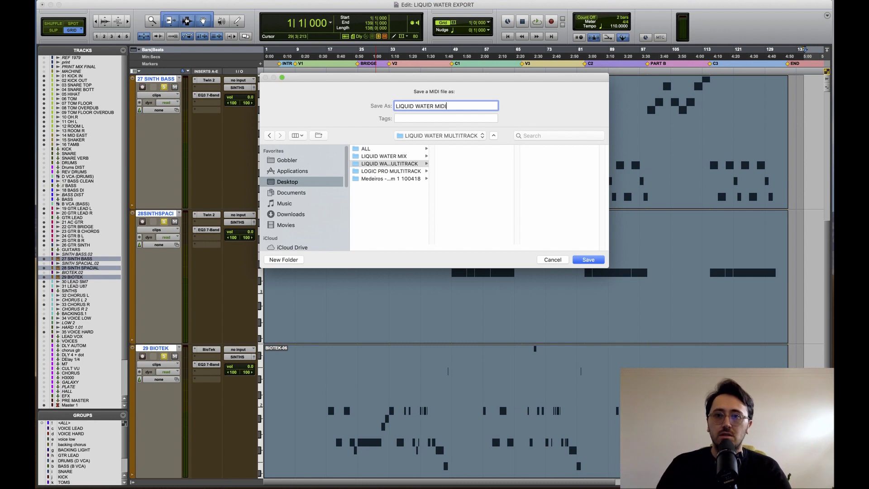
key(Return)
Step: Inspect the Twin 2 synth settings on tracks 27 SINTH BASS and 28 SINTH SPACIAL
click(542, 193)
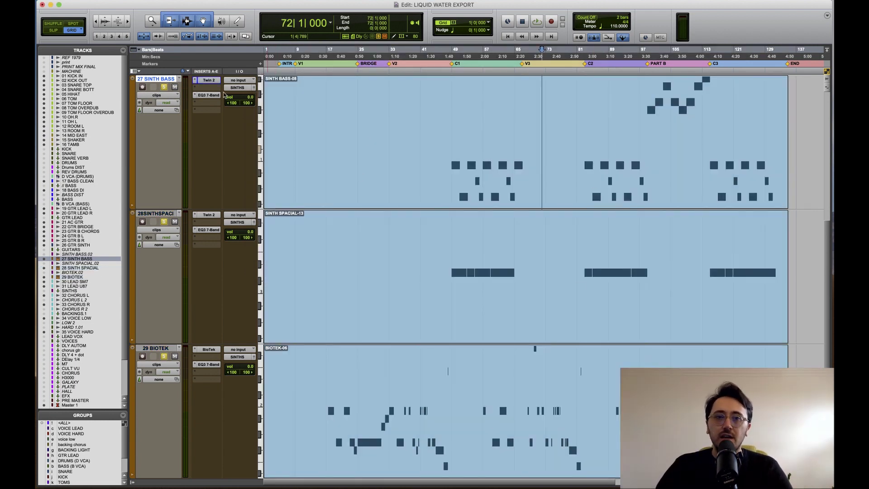
click(204, 81)
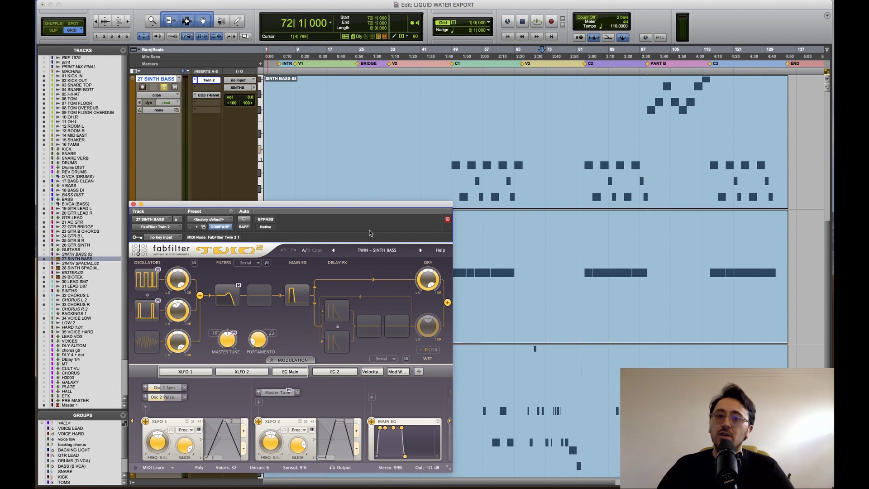
drag(340, 207, 534, 99)
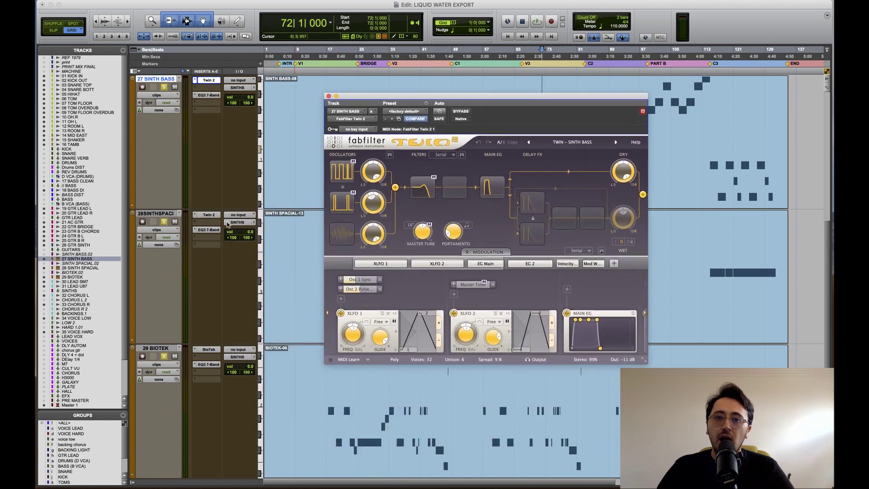
click(209, 215)
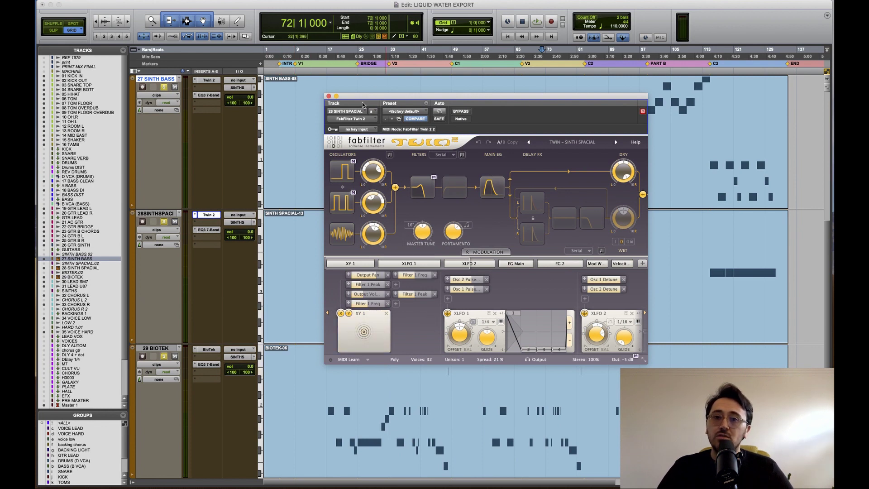
click(329, 96)
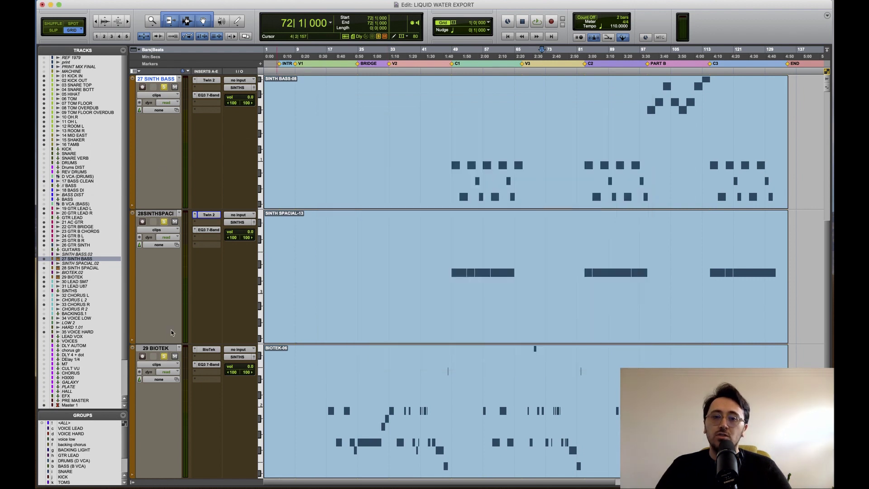
Step: Commit tracks 27 SINTH BASS through 29 BIOTEK offline up to their instrument insert, consolidating clips and hiding and deactivating the source tracks
shift+click(167, 349)
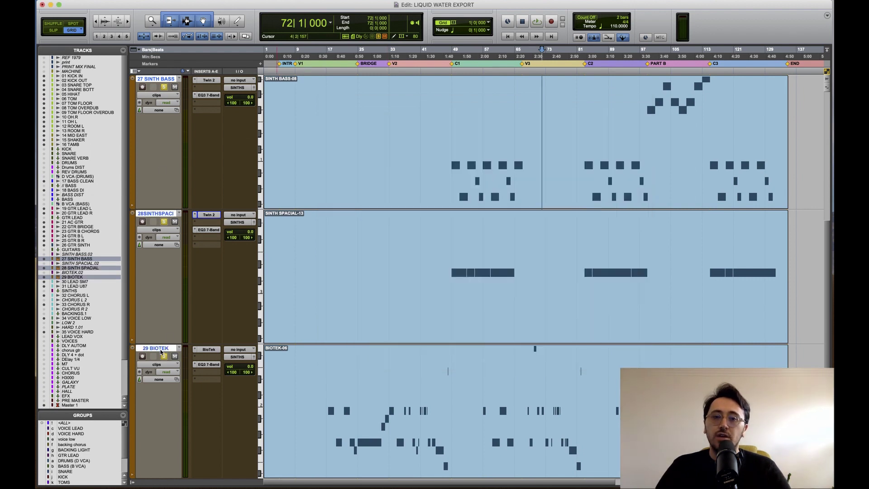
right_click(214, 216)
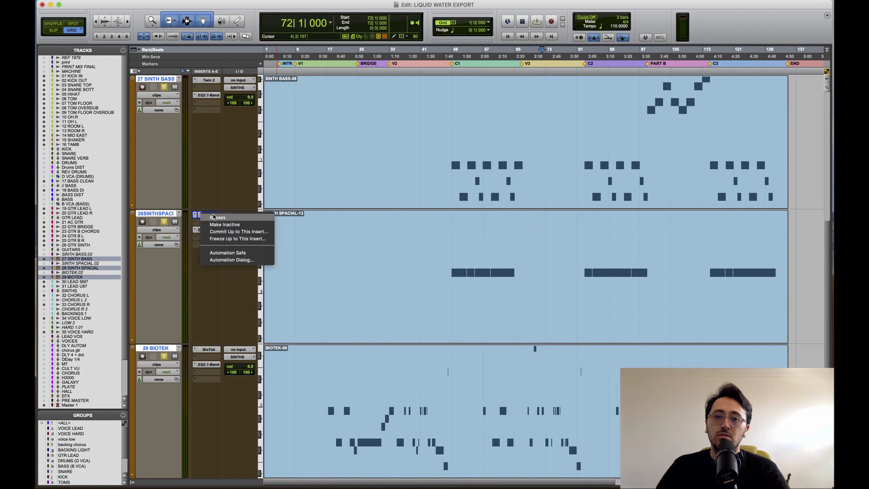
click(262, 232)
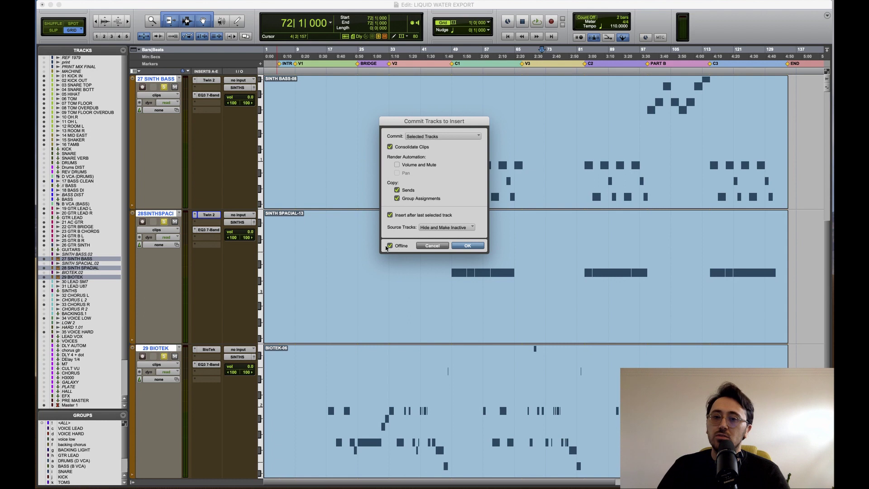
click(468, 246)
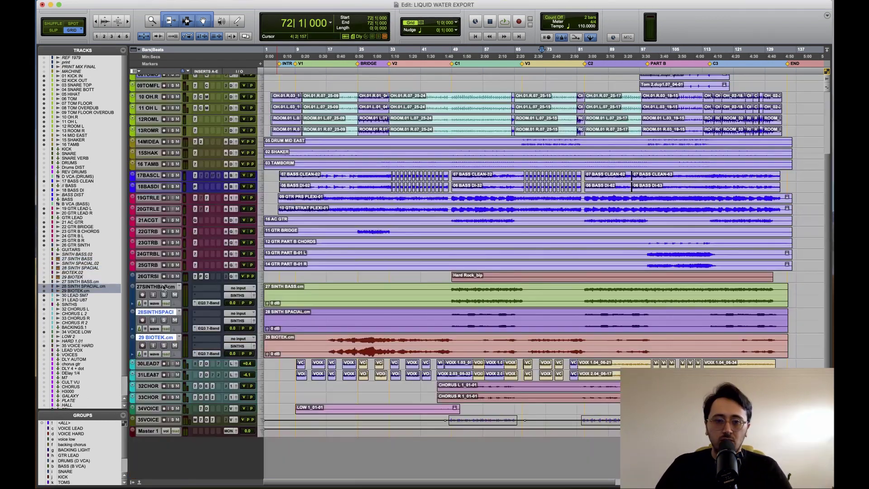
Step: Select the committed tracks 27 SINTH BASS.cm through 29 BIOTEK.cm and zoom in to examine their waveforms
click(165, 286)
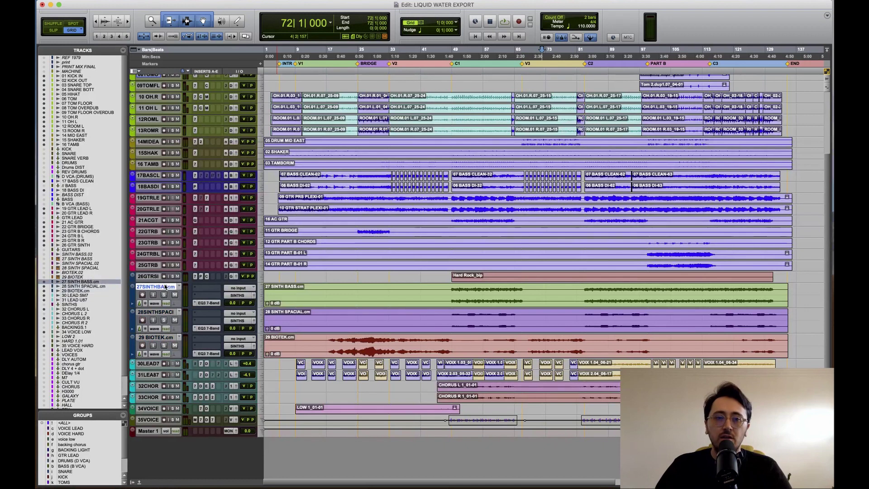
shift+click(168, 340)
key(e)
key(e)
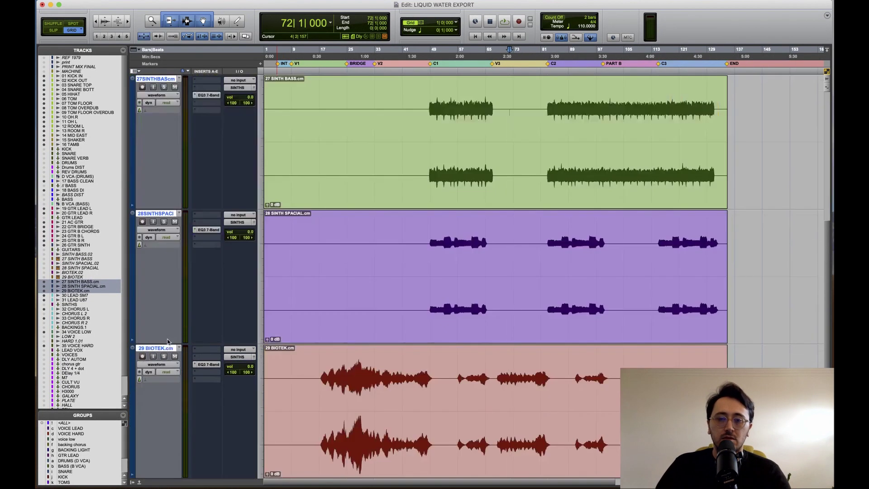
Step: Switch to Finder and check the three committed synth WAV files in the session's Audio Files folder, sorted by modification date
key(super+Tab)
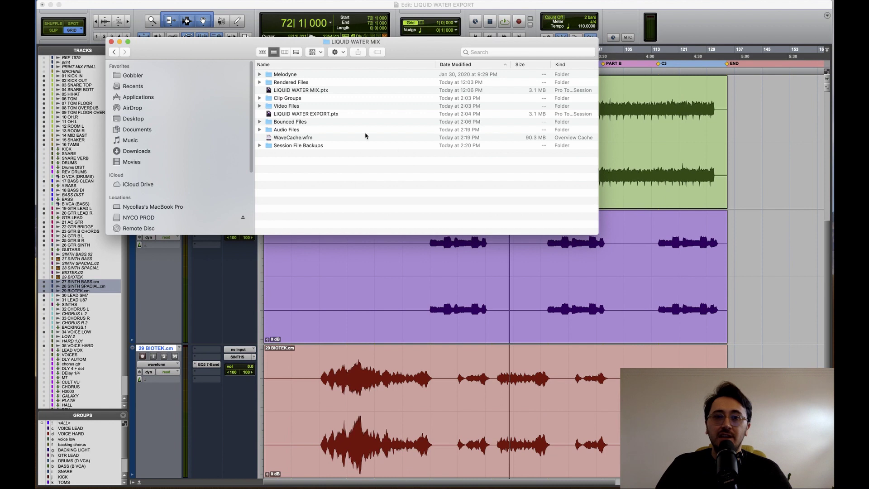
double_click(289, 130)
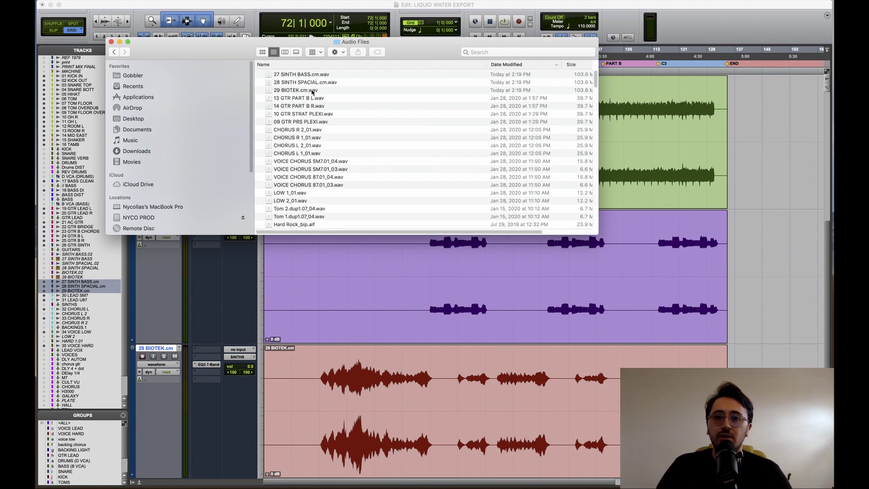
click(520, 65)
click(521, 65)
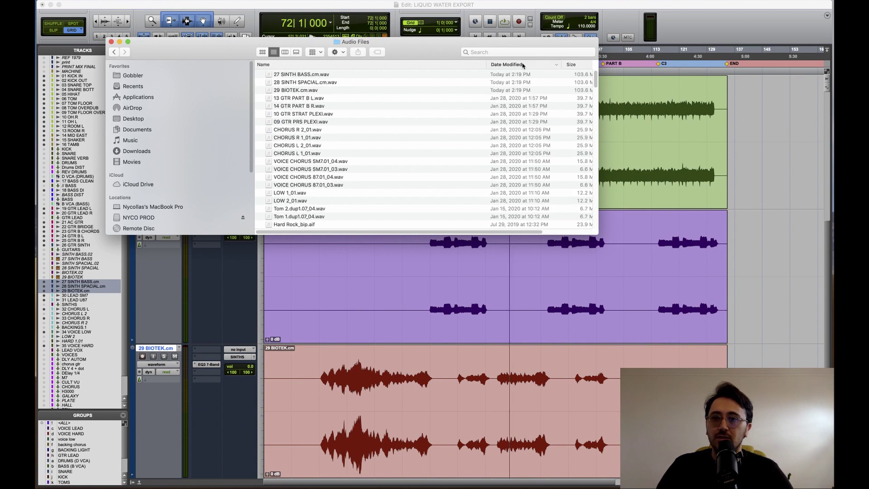
click(312, 74)
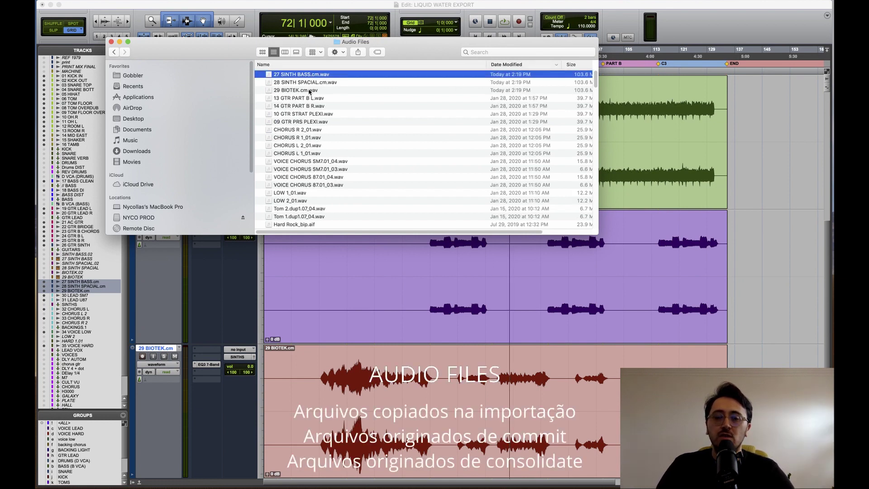
shift+click(316, 90)
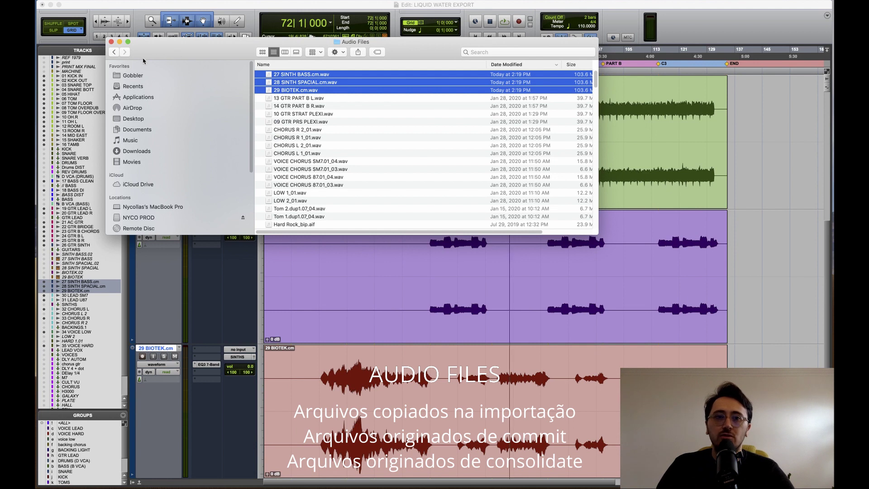
click(111, 41)
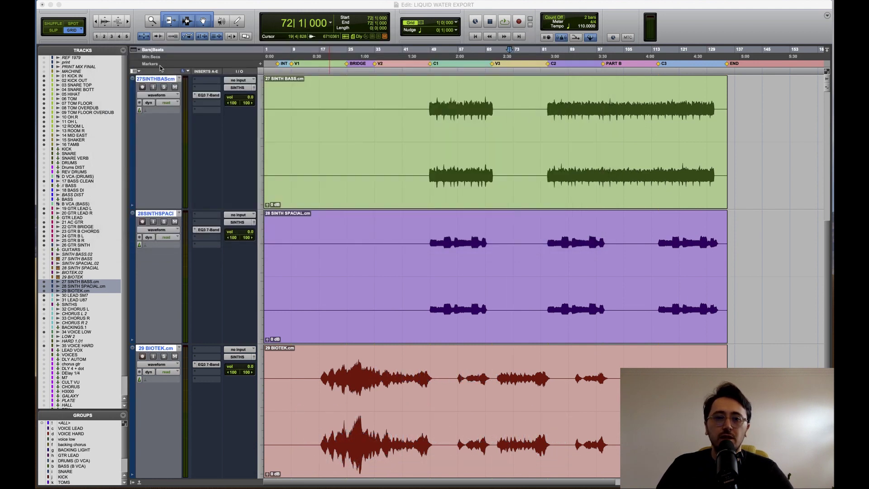
Step: Hide the three committed synth tracks, enlarge the remaining tracks to fill the window and fit the whole session in the timeline
click(162, 82)
right_click(161, 82)
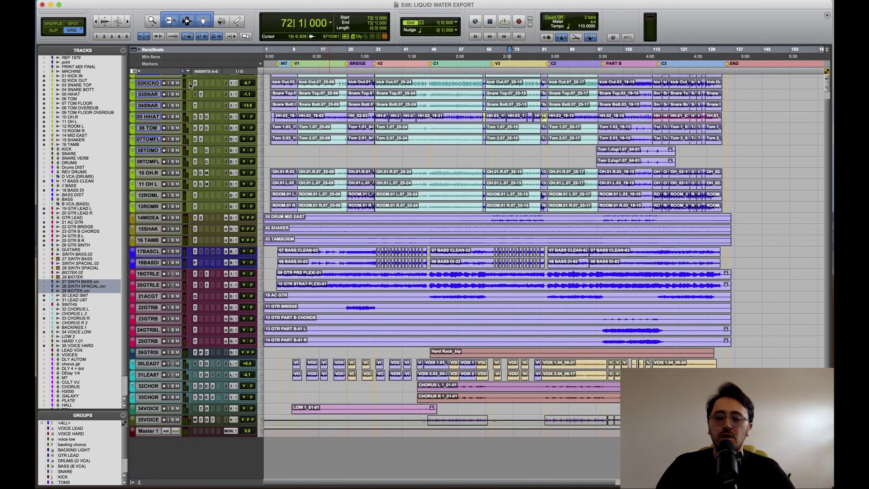
key(ctrl+alt+super+Down)
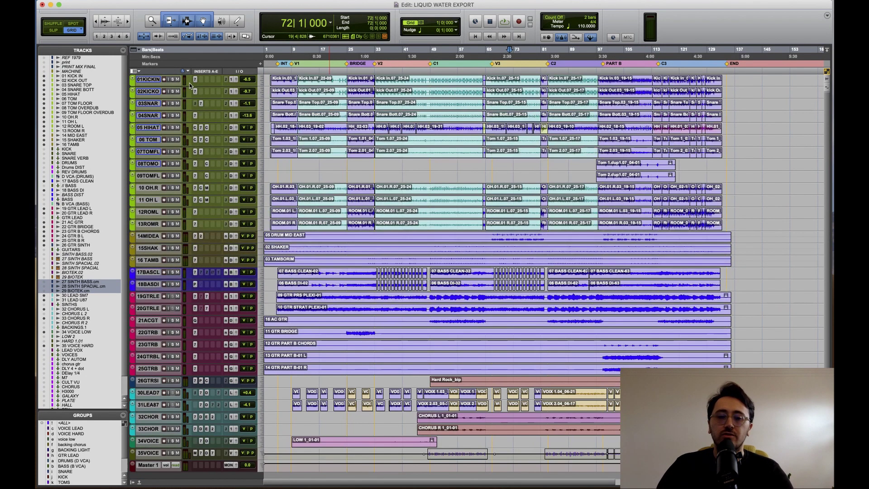
key(alt+a)
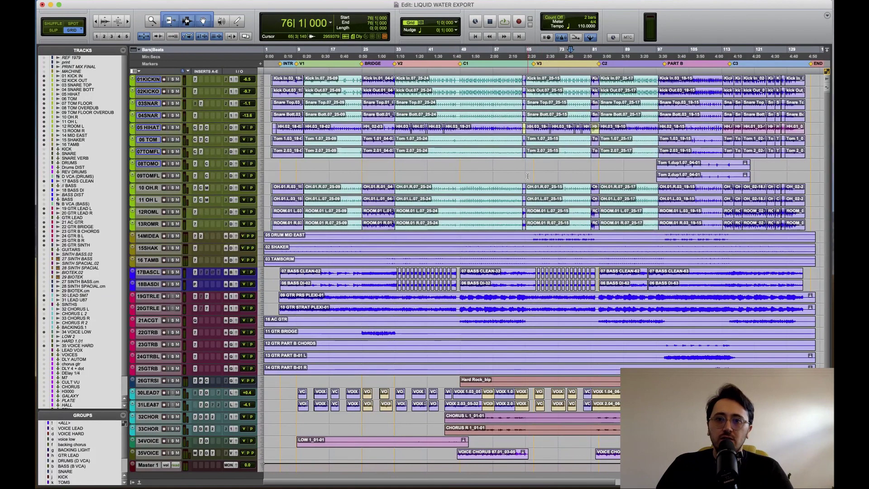
Step: Select the range from bar 1 to bar 137 on all tracks from 01 KICK IN to 35 VOICE HARD
scroll(481, 160, right, 3)
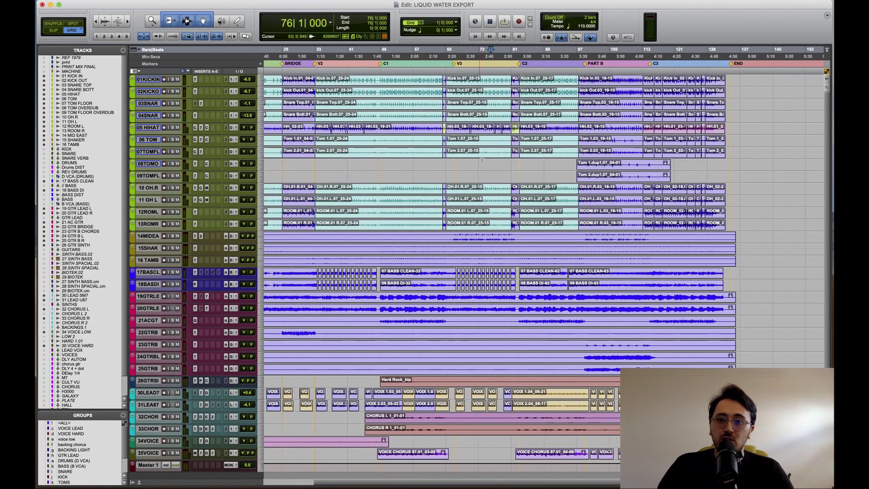
click(741, 78)
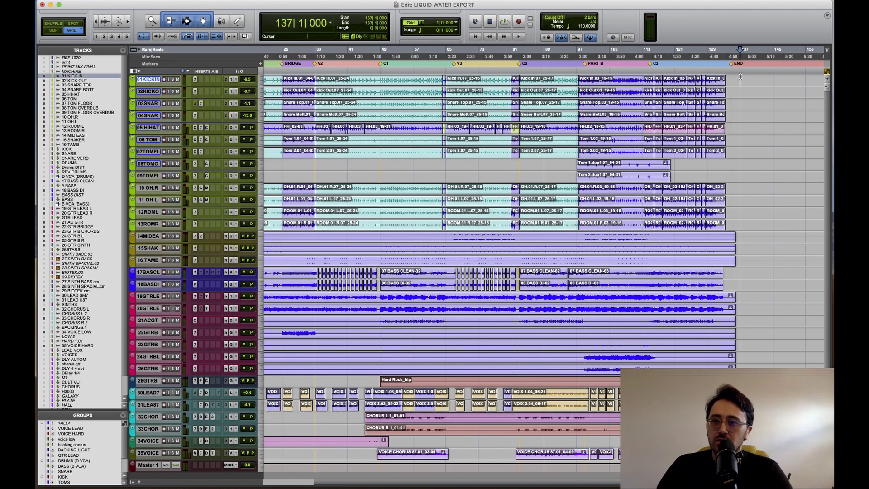
drag(740, 77, 109, 417)
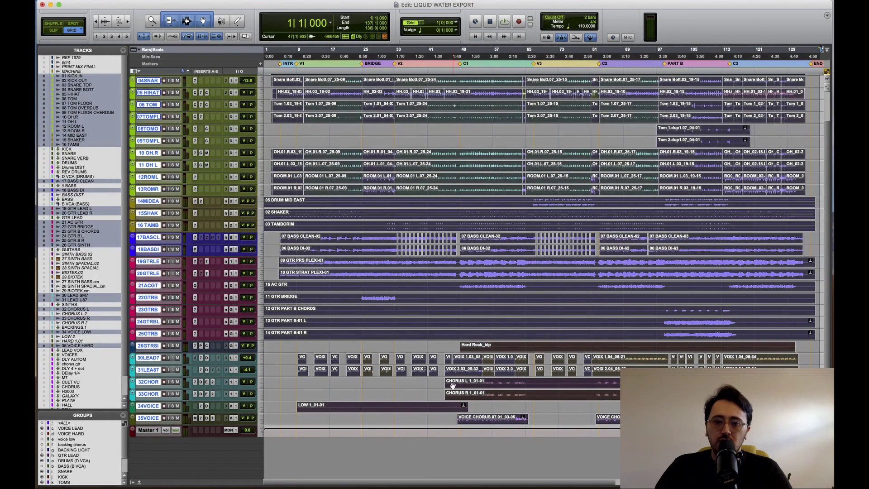
scroll(590, 333, right, 15)
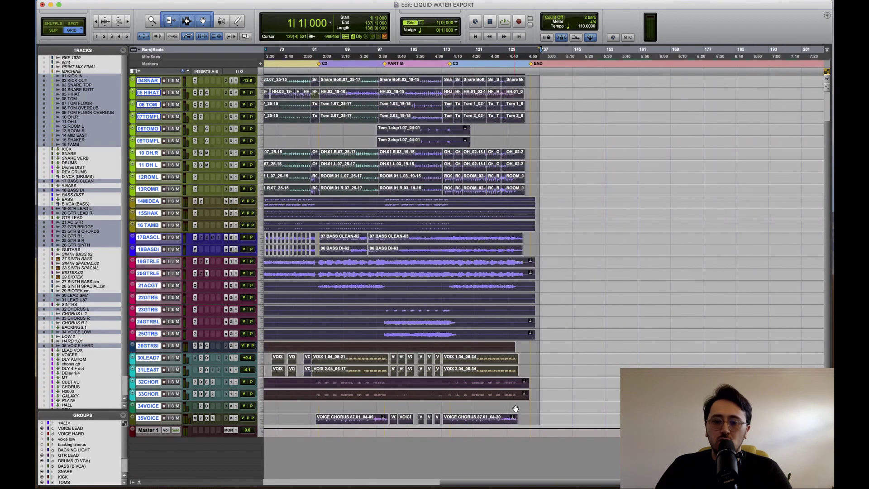
scroll(521, 398, up, 3)
scroll(520, 220, left, 2)
scroll(519, 219, left, 15)
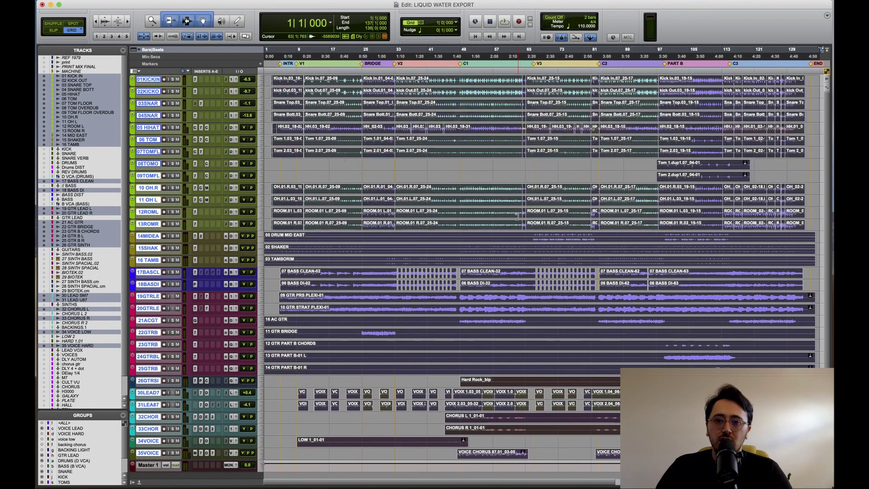
scroll(517, 217, right, 5)
scroll(518, 218, left, 5)
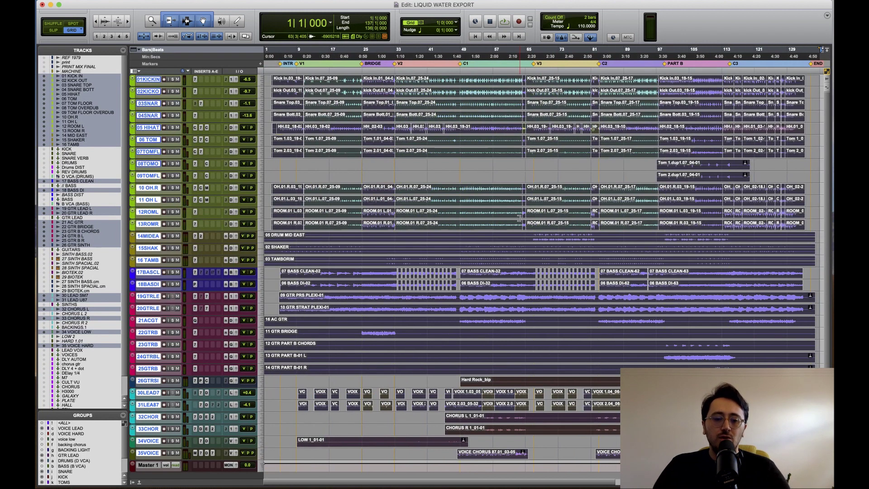
Step: Consolidate the selected range on all tracks and open the session's Audio Files folder in Finder, sorted by most recent modification date
key(shift+alt+3)
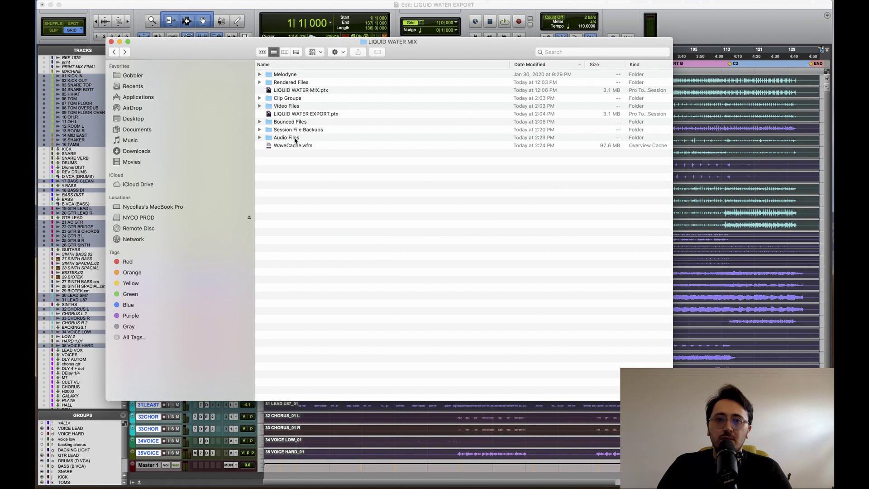
click(295, 140)
double_click(295, 139)
click(530, 65)
click(531, 65)
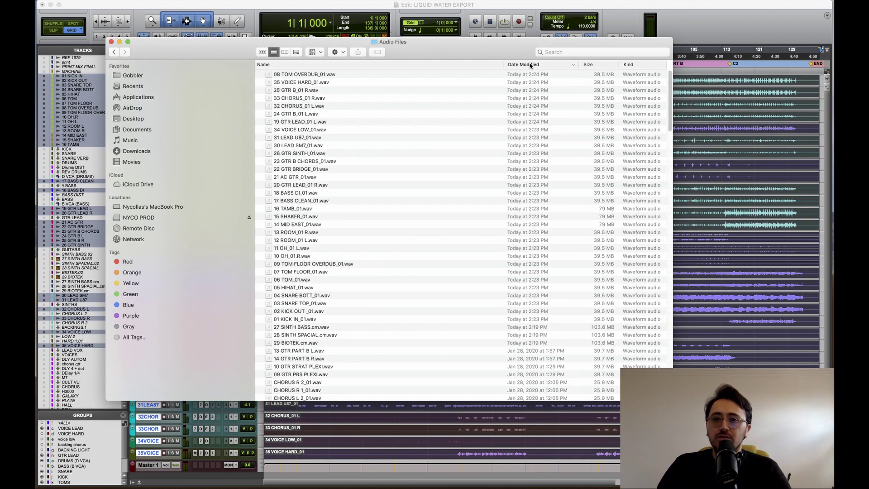
Step: Check the committed synth files and the consolidated files from 01 KICK IN_01.wav to 20 GTR LEAD_01 R.wav, and return to Pro Tools
click(535, 345)
shift+click(530, 330)
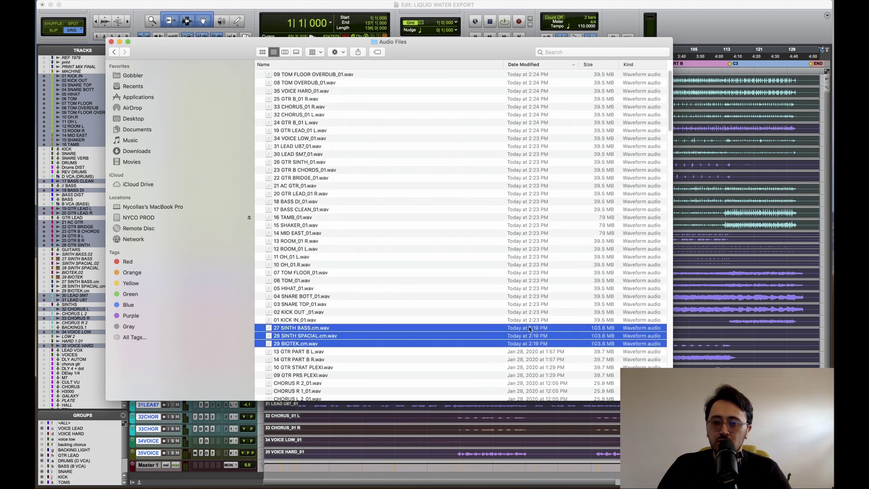
click(312, 323)
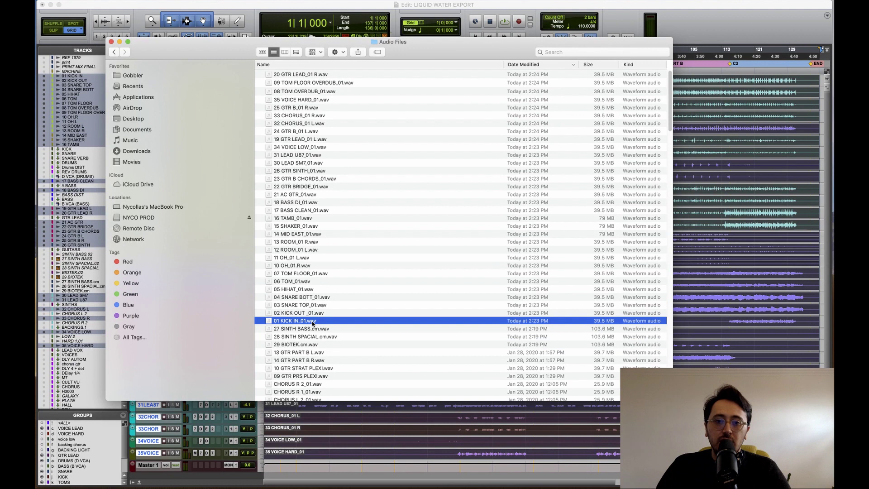
shift+click(316, 74)
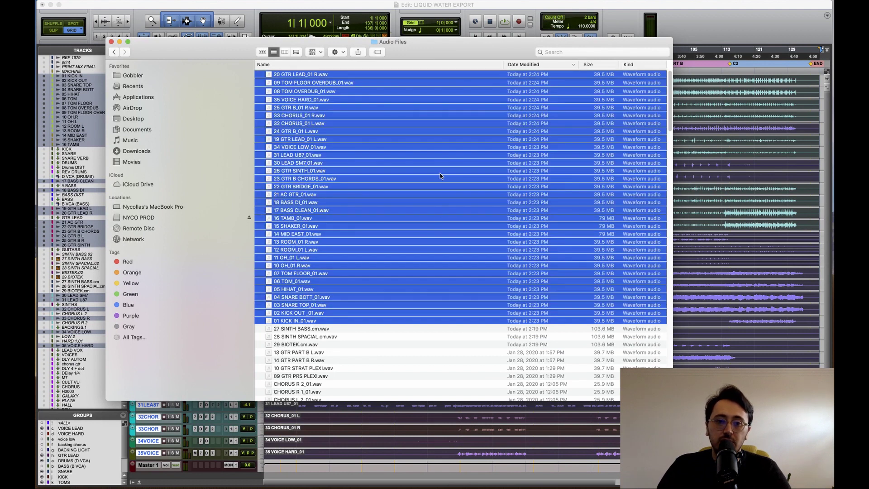
click(709, 21)
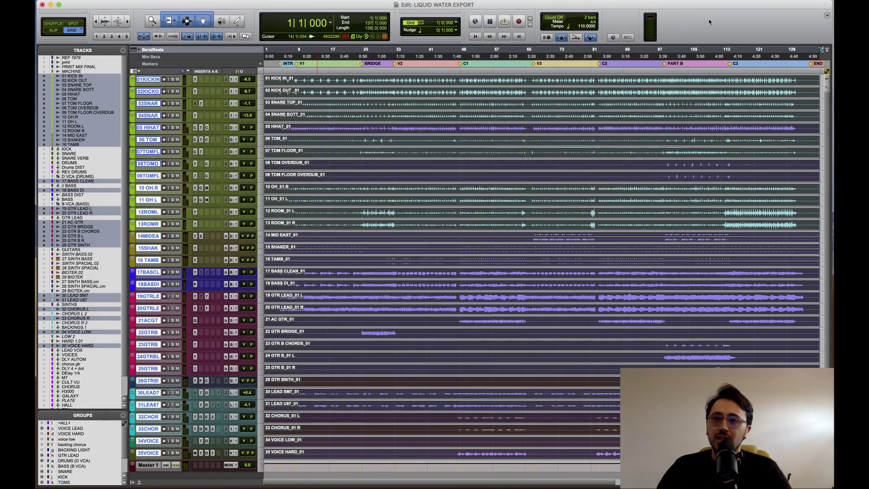
Step: Commit track 35 VOICE HARD offline up to its Melodyne insert, consolidating clips, copying sends and group assignments, and hiding and deactivating the source
click(149, 453)
key(super+a)
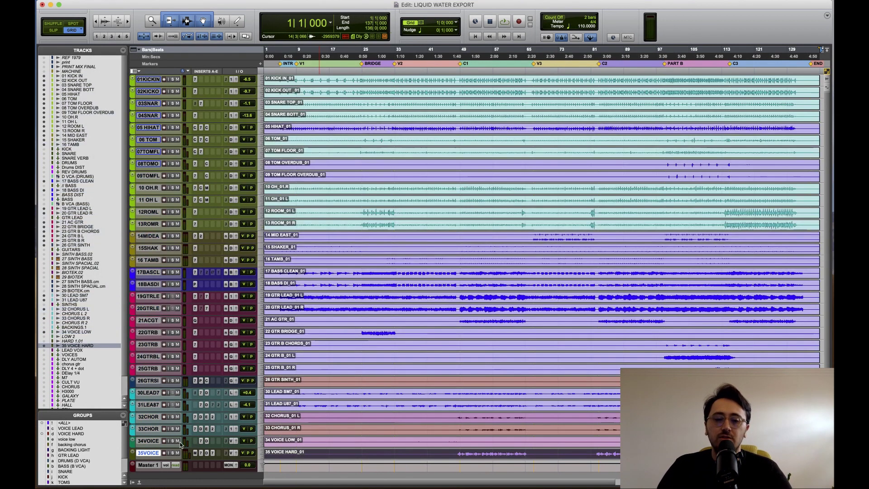
key(alt+a)
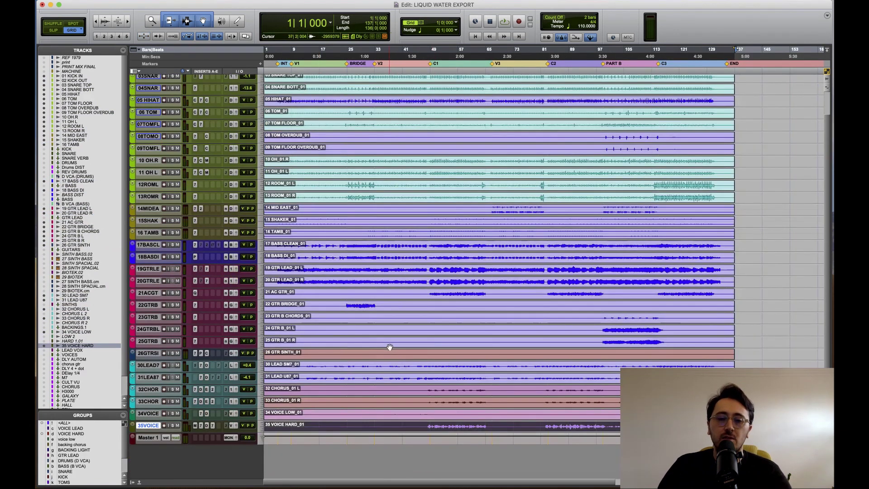
key(e)
click(430, 202)
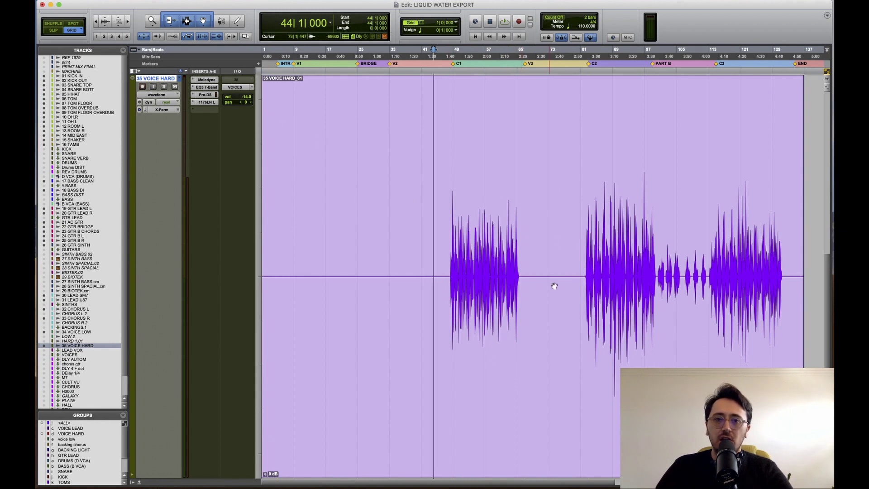
right_click(200, 82)
click(217, 97)
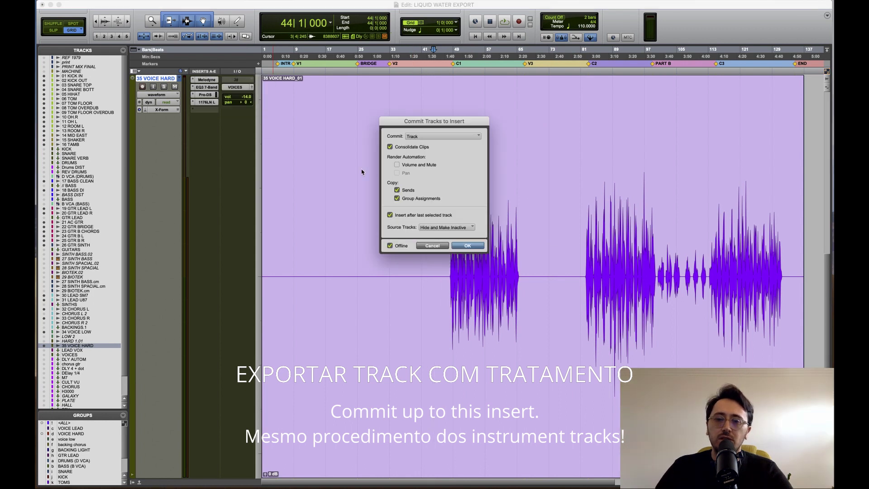
click(468, 247)
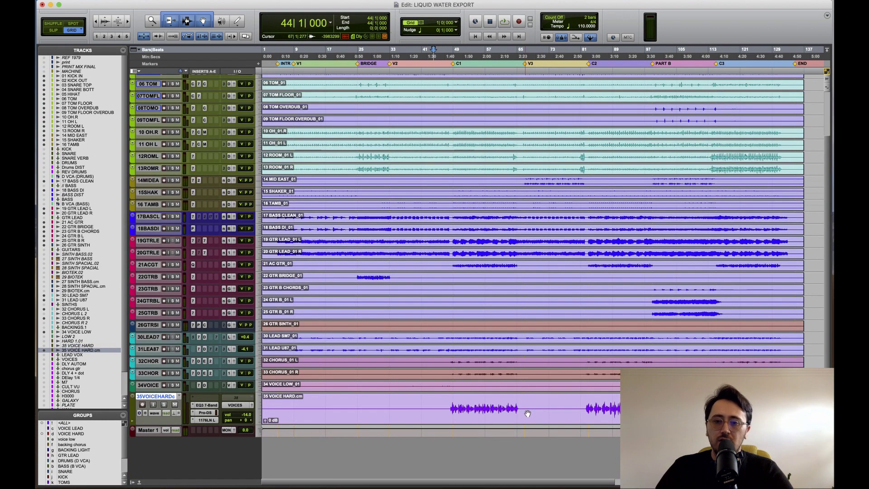
click(507, 419)
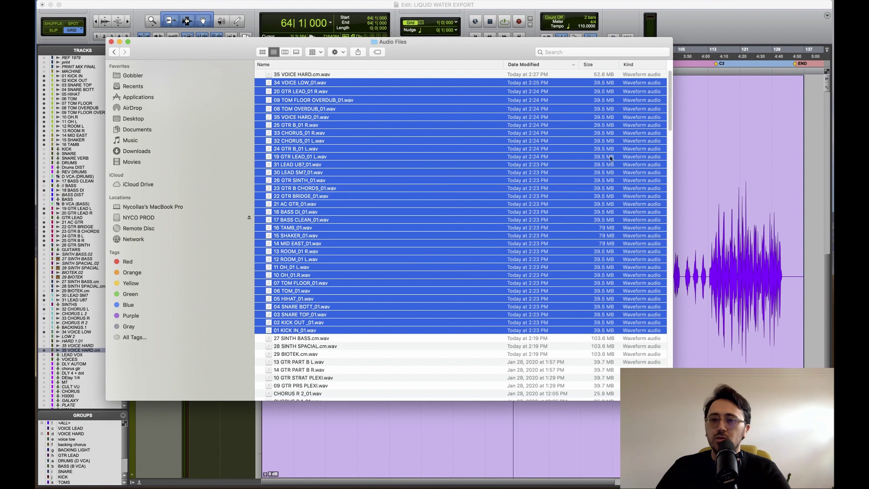
Step: Switch to Finder and rename 35 VOICE HARD.cm.wav as 35 VOICE HARD MELODYNE.wav
click(291, 74)
click(308, 75)
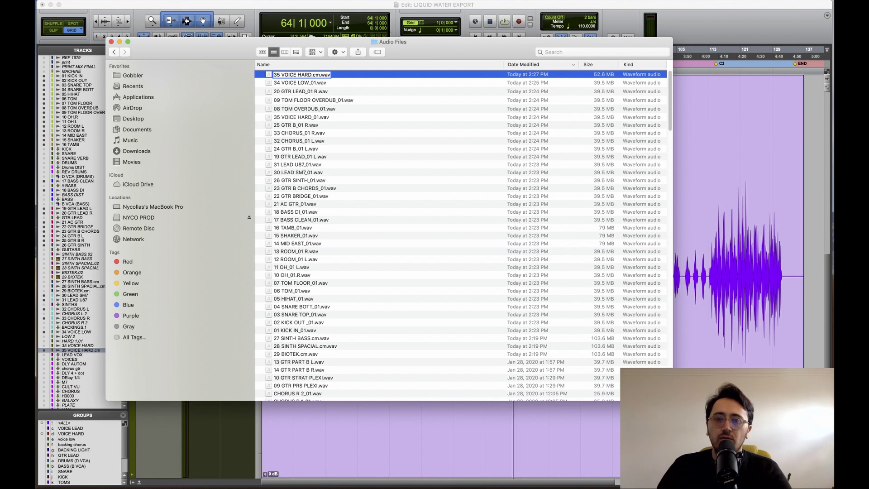
drag(312, 75, 320, 74)
text(MEL)
text(ODYNE)
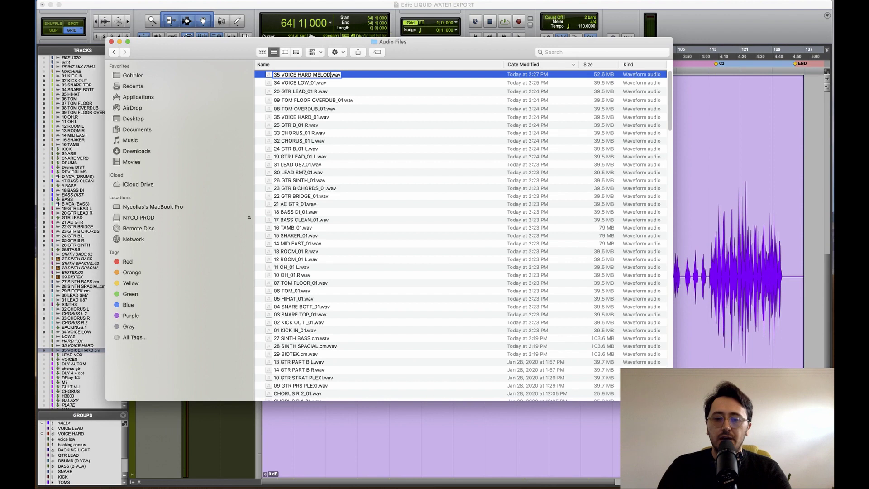
click(358, 144)
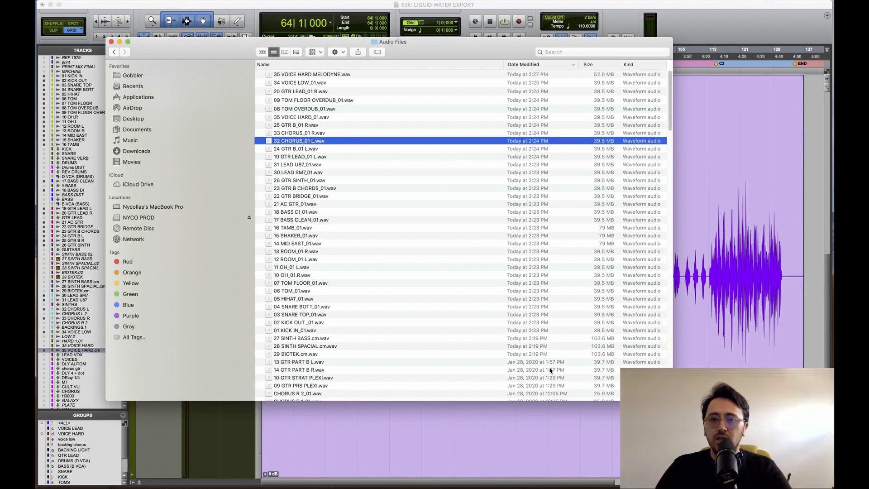
Step: Copy all files from 29 BIOTEK.cm.wav up to 35 VOICE HARD MELODYNE.wav into the LIQUID WATER MULTITRACK folder on the Desktop
click(518, 355)
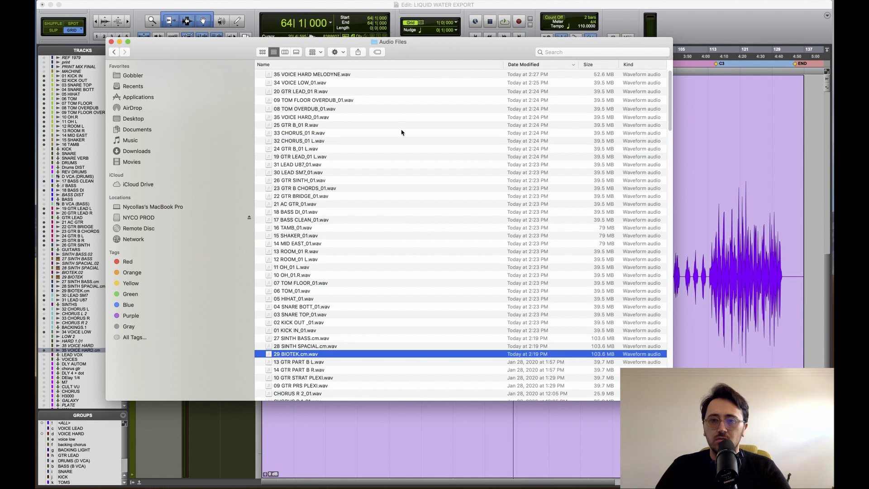
shift+click(320, 76)
mouse_move(320, 77)
mouse_down()
mouse_move(303, 131)
mouse_move(289, 135)
mouse_move(149, 119)
mouse_move(325, 121)
mouse_move(337, 113)
mouse_move(340, 77)
mouse_move(326, 76)
mouse_up()
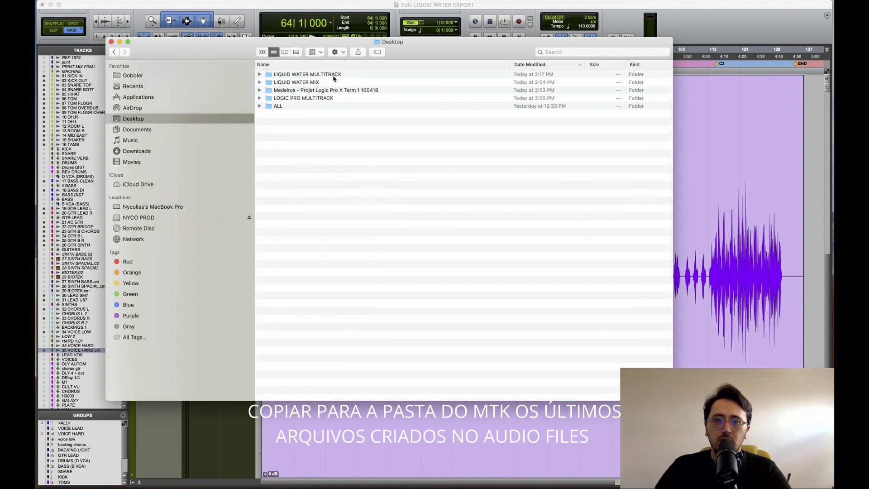
Step: Copy MIX GUIA.wav from the LIQUID WATER MIX folder's Bounced Files into the LIQUID WATER MULTITRACK folder
double_click(306, 82)
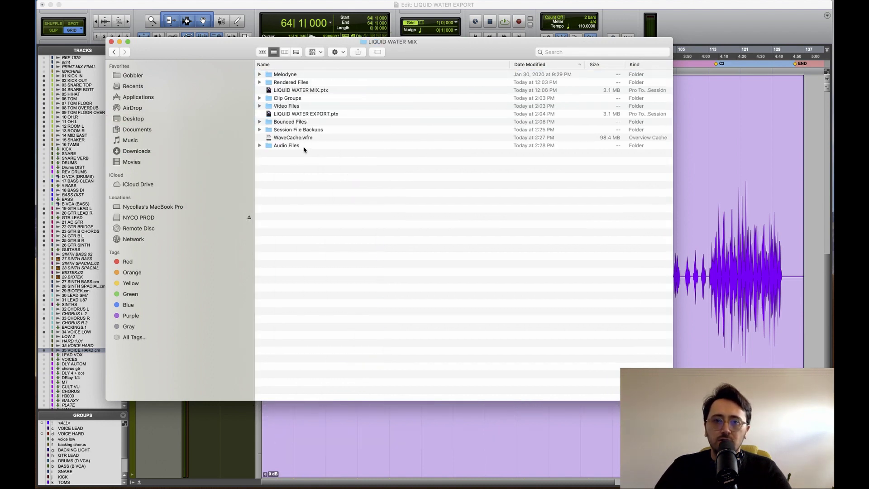
double_click(289, 122)
click(283, 76)
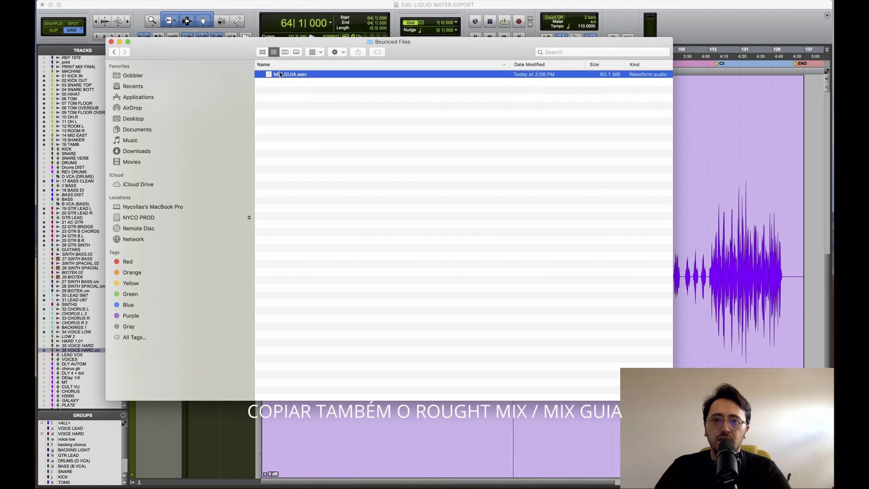
drag(281, 75, 319, 76)
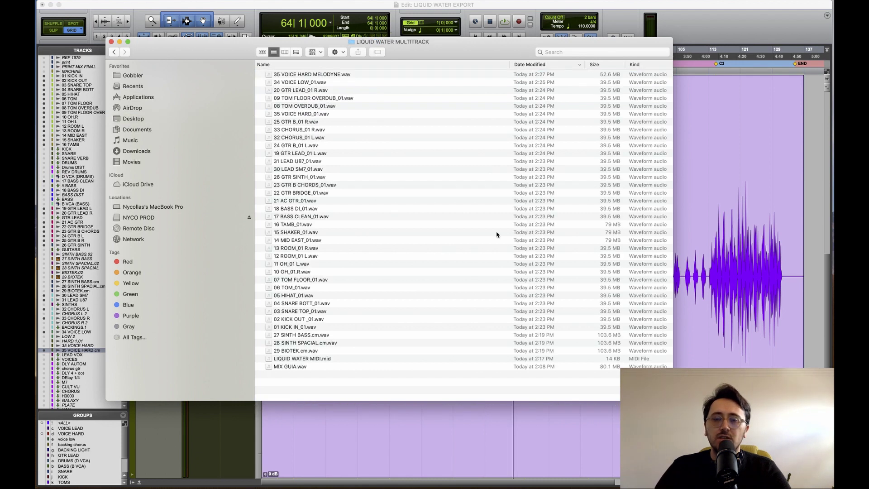
Step: Sort the LIQUID WATER MULTITRACK folder by name and check the Melodyne vocal, the guide mix and the MIDI file
click(295, 64)
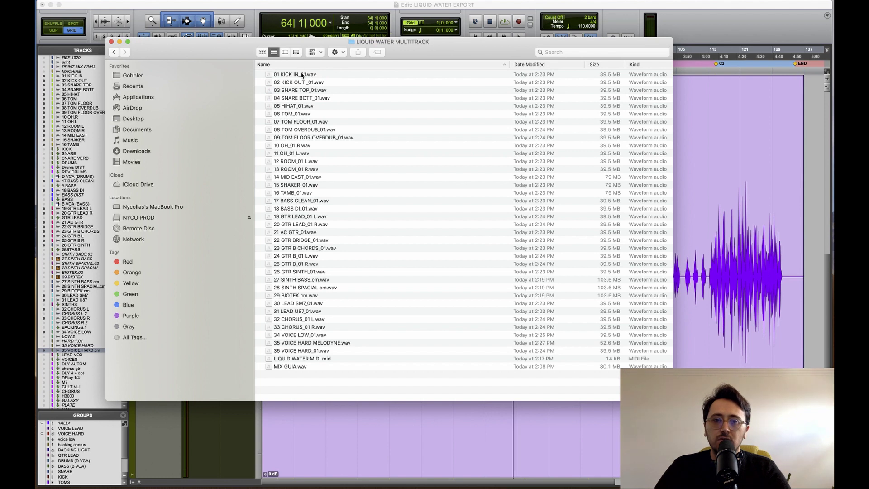
click(346, 344)
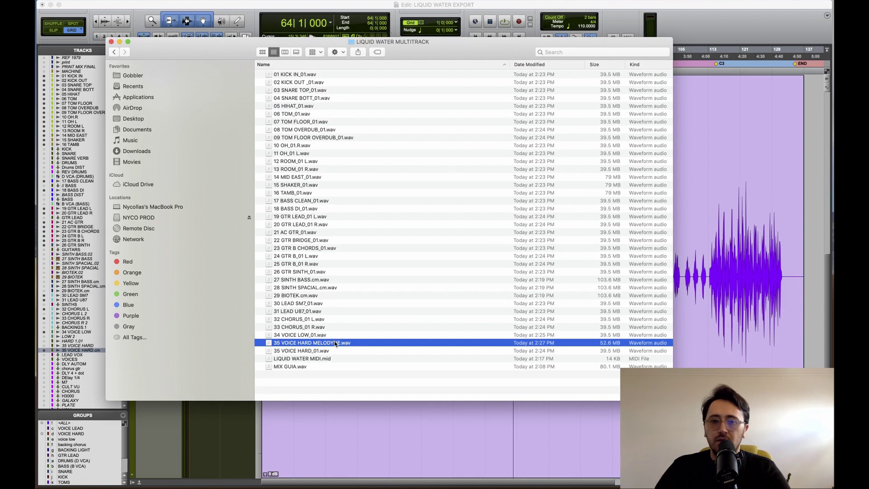
click(297, 366)
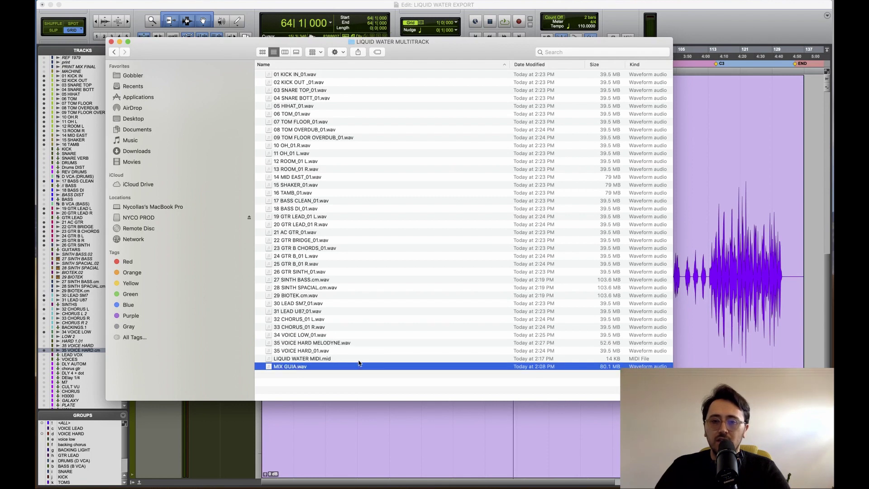
click(292, 360)
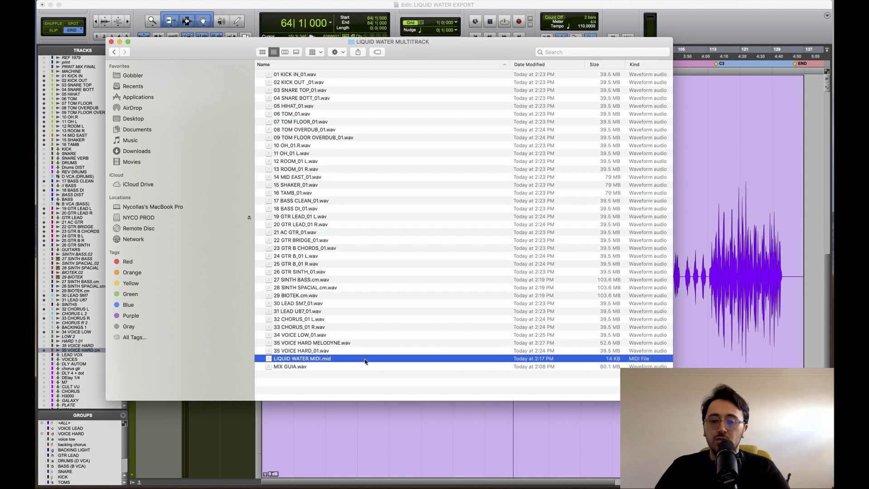
Step: Rename the LIQUID WATER MULTITRACK folder on the Desktop as LIQUID WATER MULTITRACK BPM110
click(115, 51)
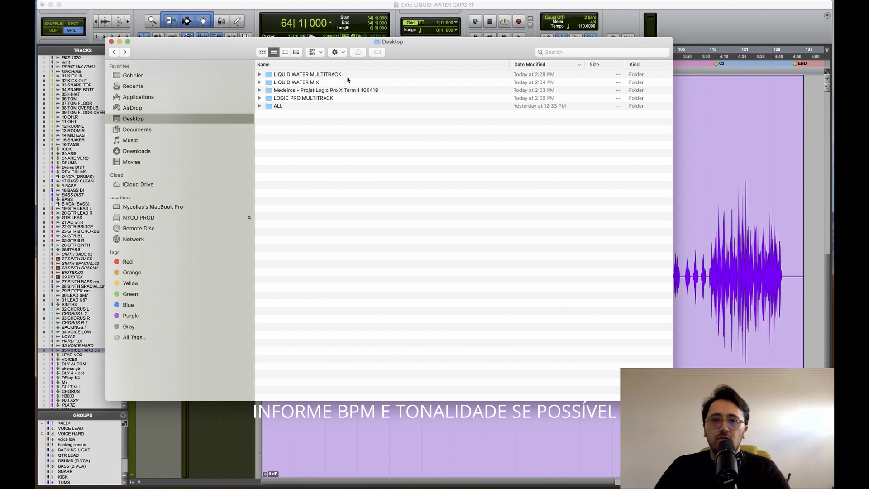
click(329, 75)
key(Return)
key(Return)
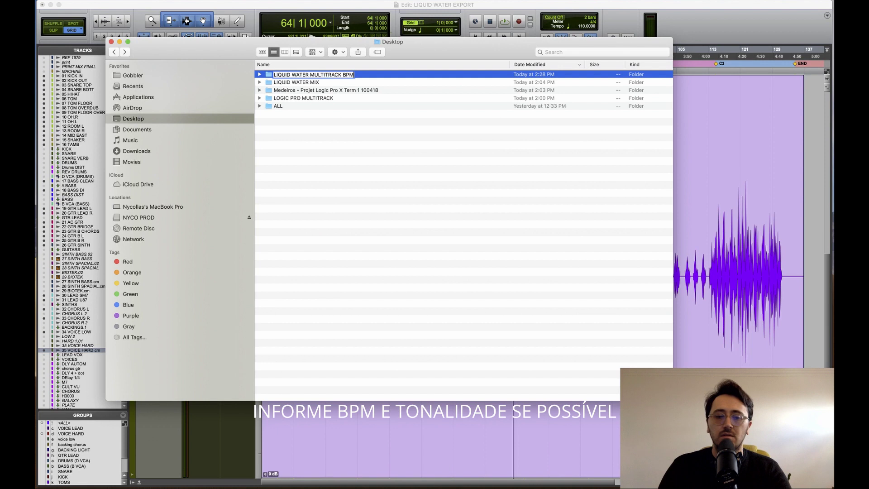
Step: Switch to Pro Tools and close the LIQUID WATER EXPORT session without saving
click(619, 21)
key(shift+super+w)
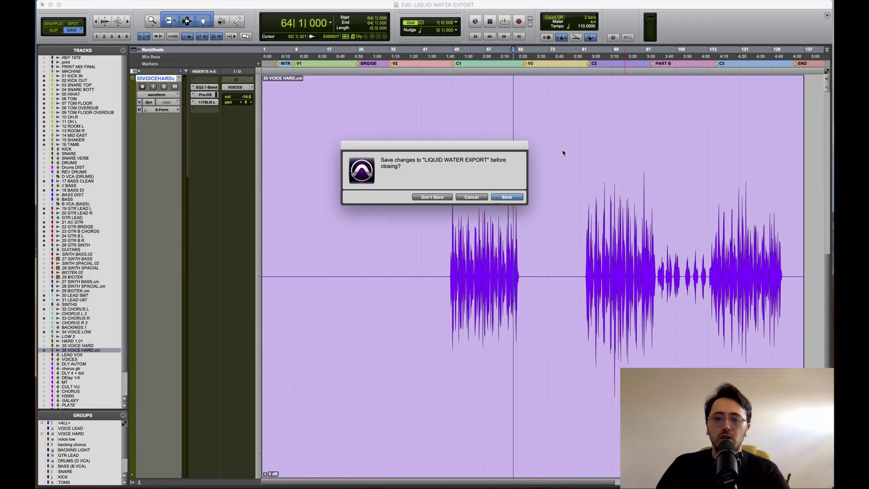
click(431, 197)
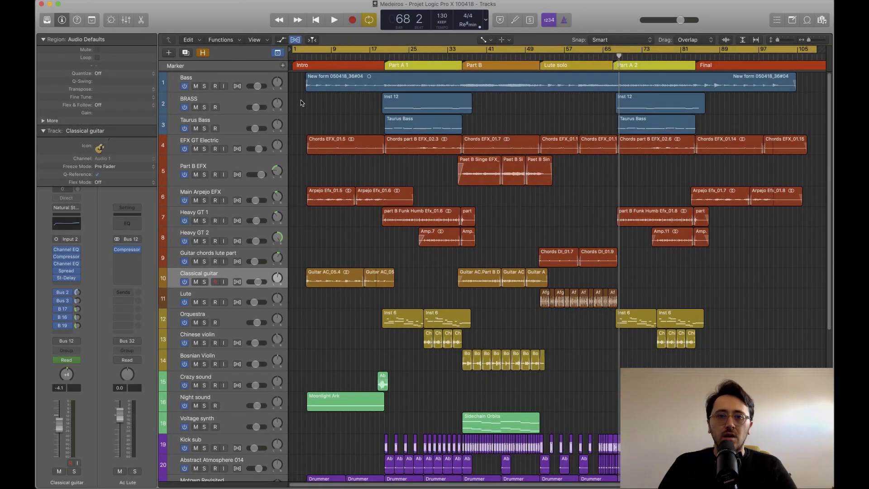
Step: Switch from Logic Pro to Finder, copy the project's WAV bounce into the LOGIC PRO MULTITRACK folder on the Desktop, and close the Finder window
click(302, 100)
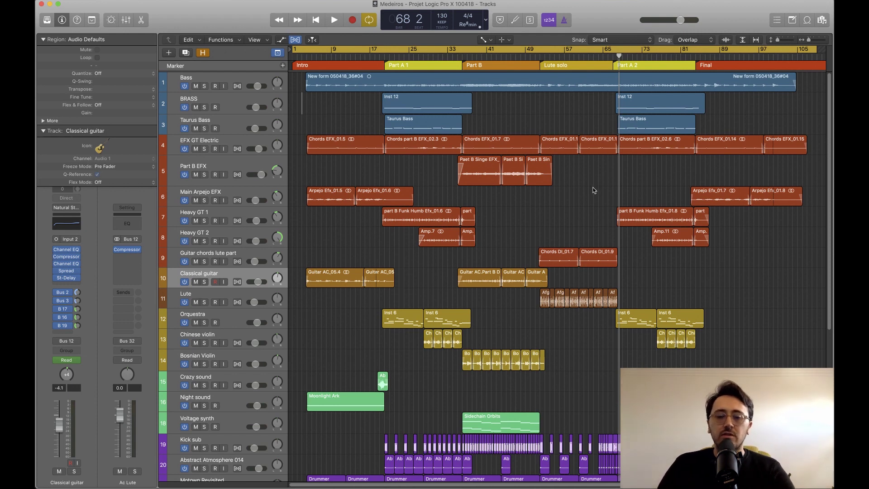
key(super+Tab)
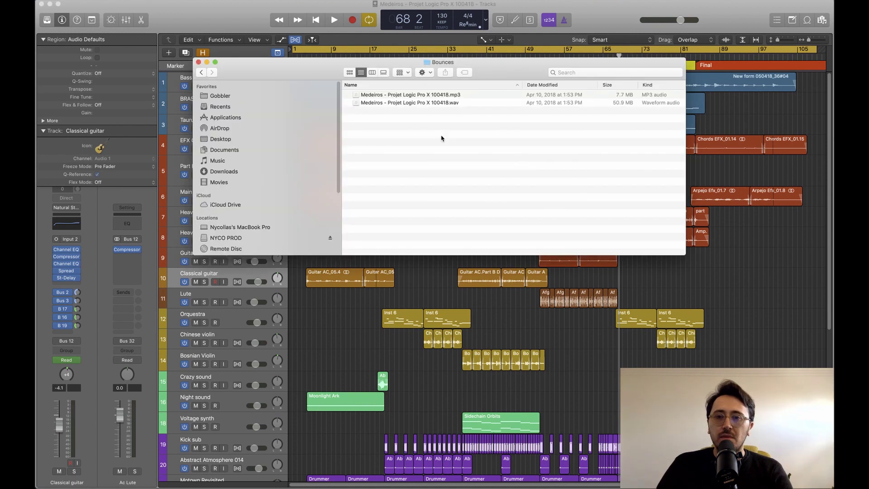
click(437, 103)
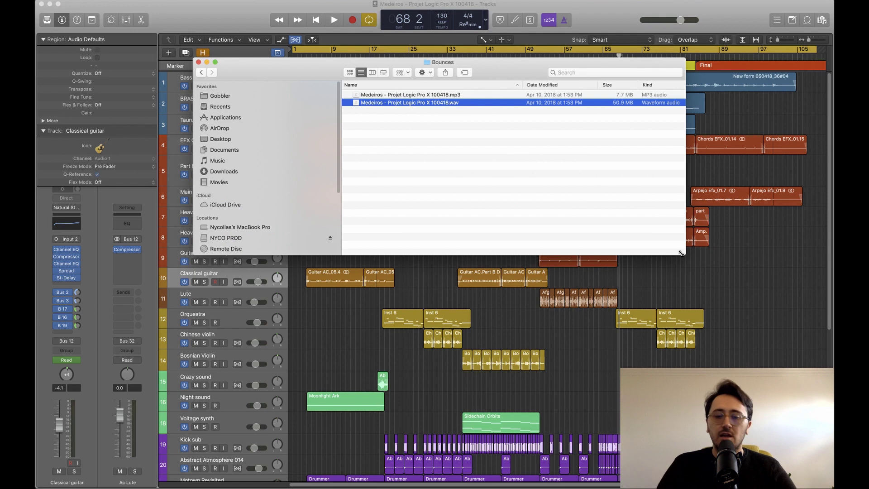
drag(283, 73, 392, 133)
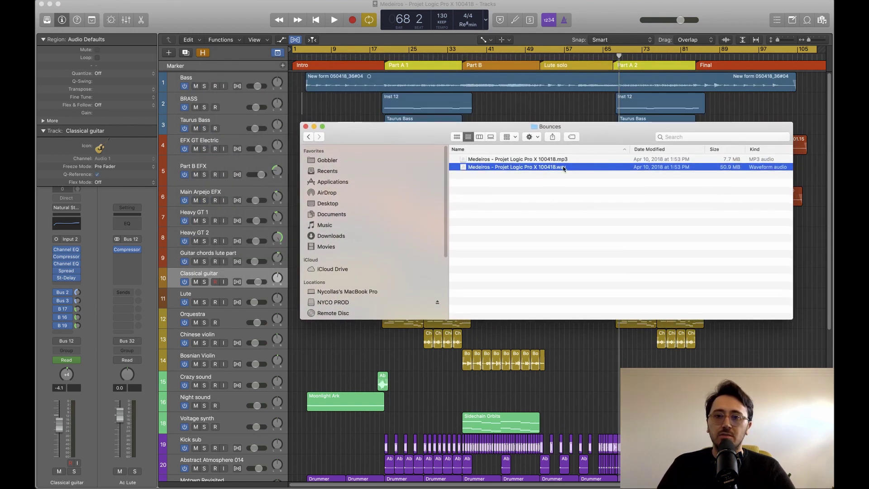
mouse_move(507, 168)
mouse_down()
mouse_move(552, 196)
mouse_move(369, 204)
mouse_move(466, 180)
mouse_move(499, 160)
mouse_up()
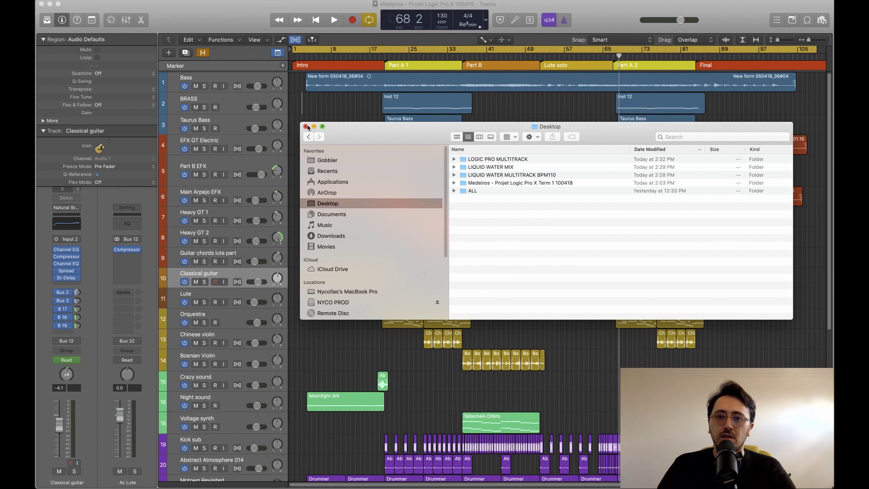
click(330, 109)
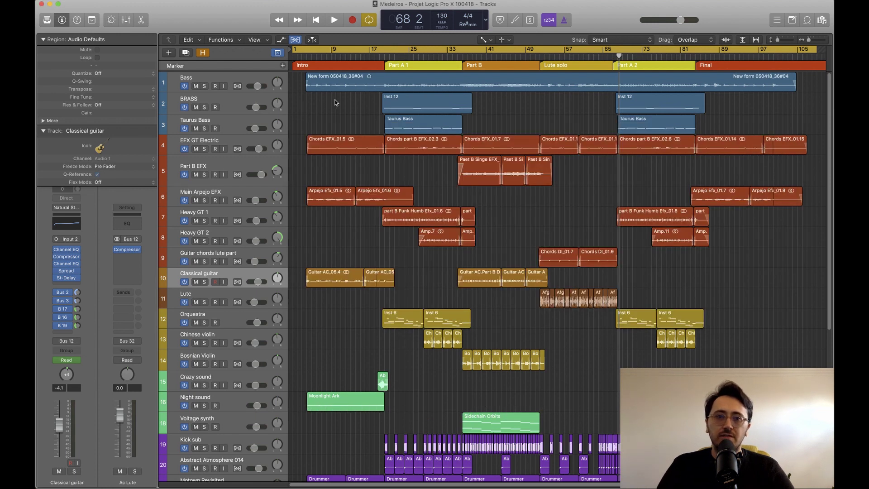
Step: Save the Logic Pro project under the new name LOGIC EXPORT, organized as a folder
click(106, 1)
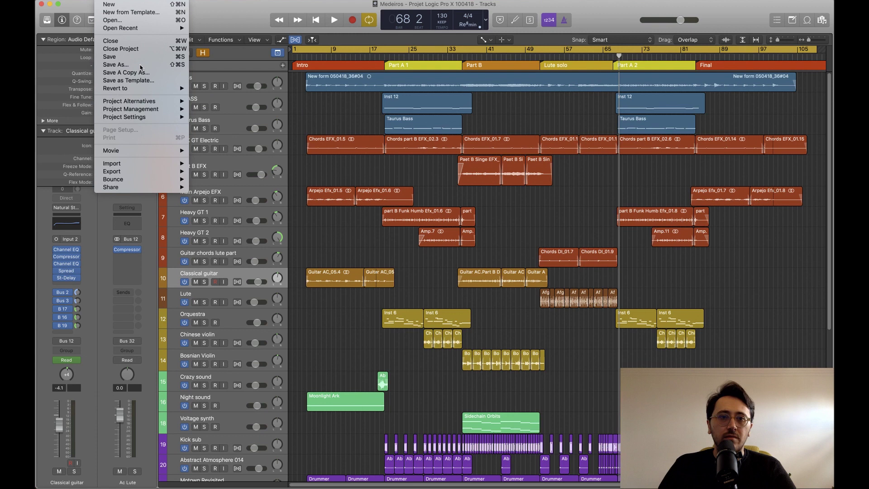
click(143, 73)
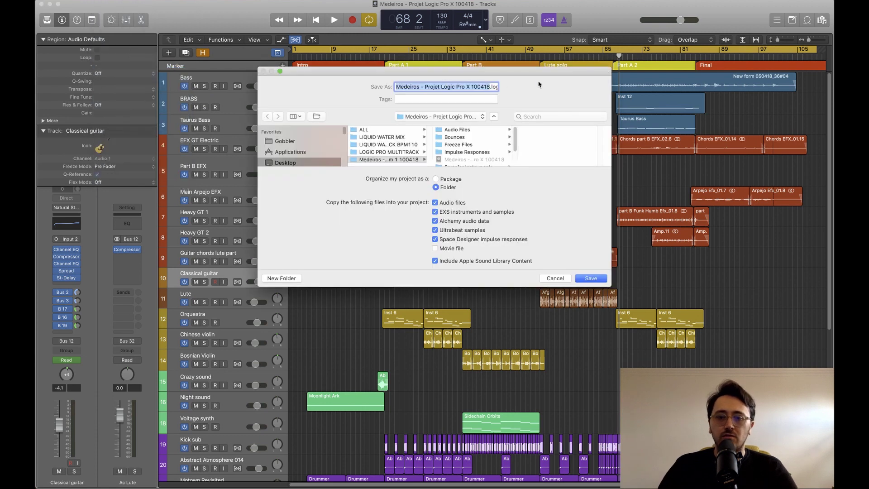
text(LOGIC EXPORT)
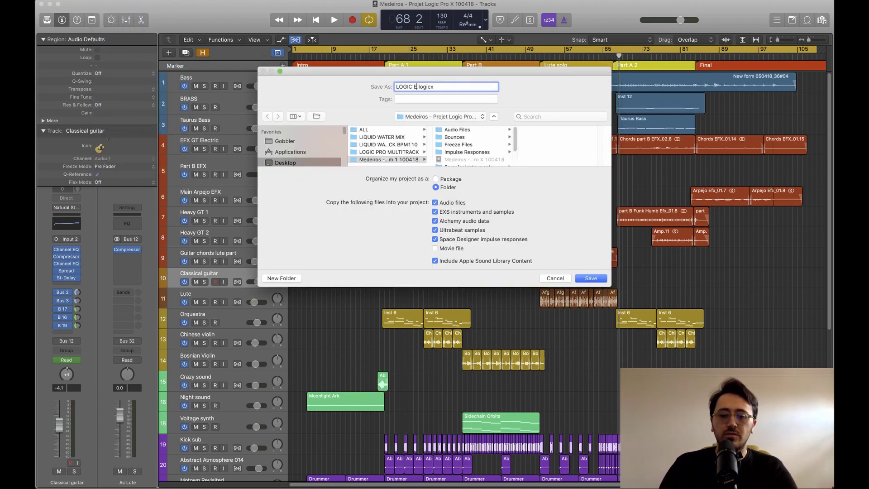
key(Return)
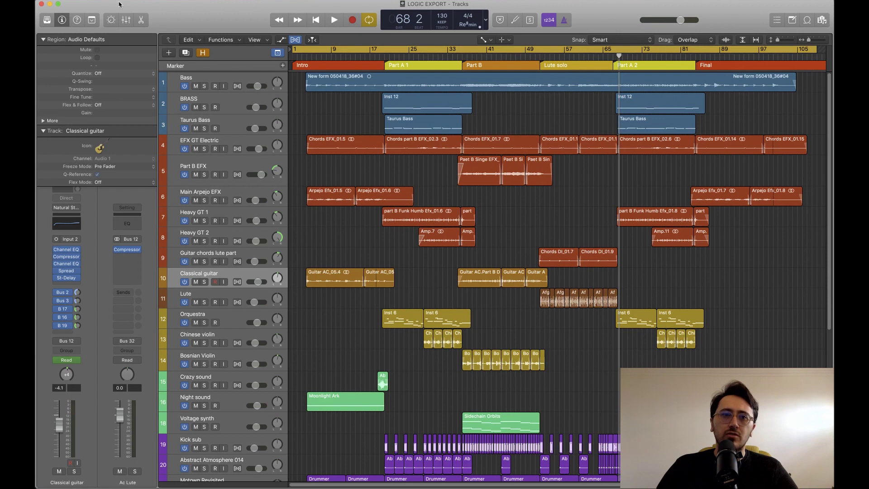
Step: Open the project's audio settings, and move the project end marker back to about bar 110, just after the last regions
click(104, 1)
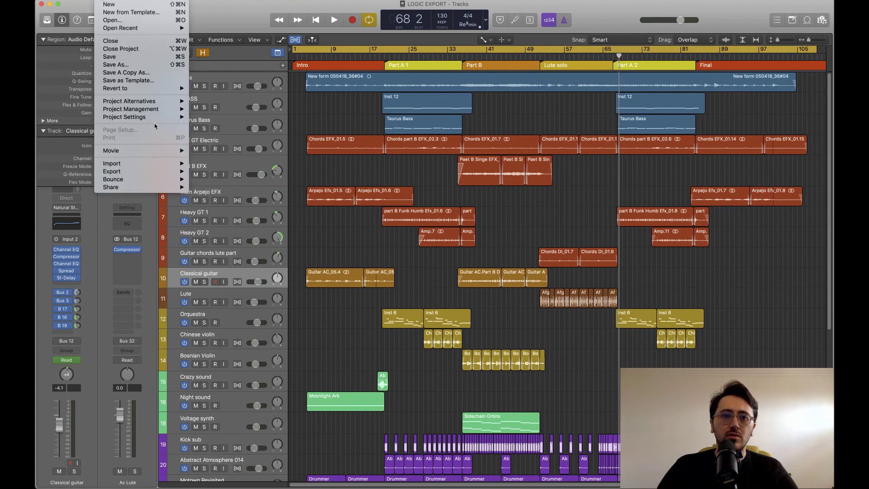
mouse_move(152, 118)
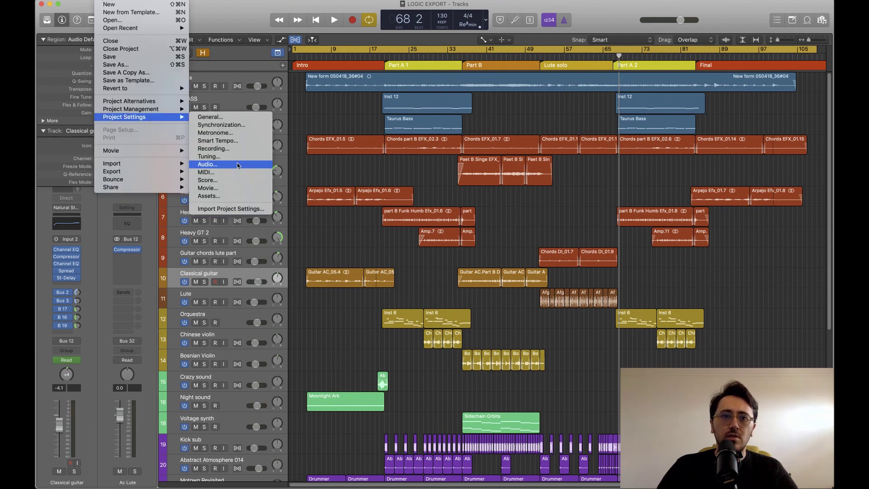
click(238, 164)
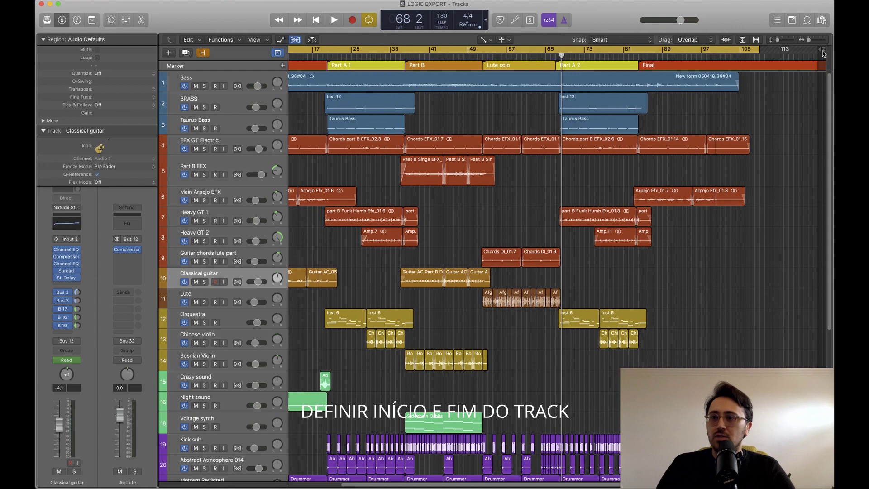
drag(821, 50, 771, 52)
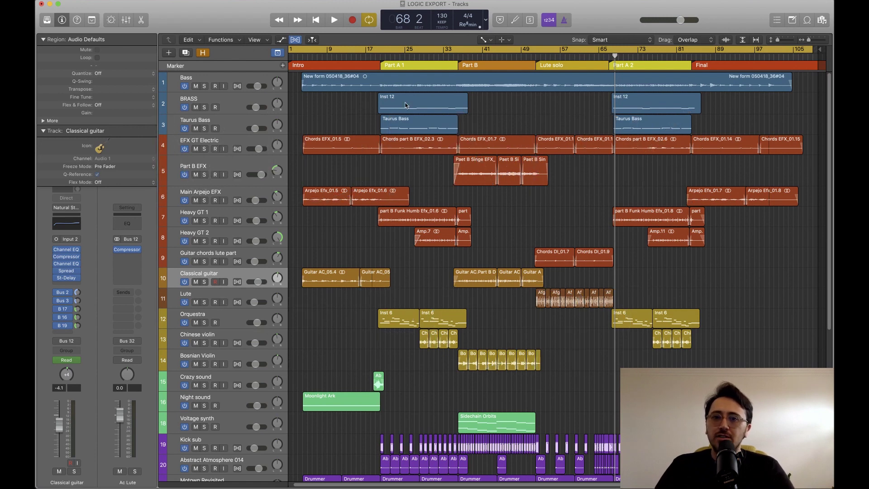
Step: Join the separate MIDI regions on the BRASS, Taurus Bass and Orquestra tracks into one region per track
drag(732, 103, 524, 118)
click(530, 119)
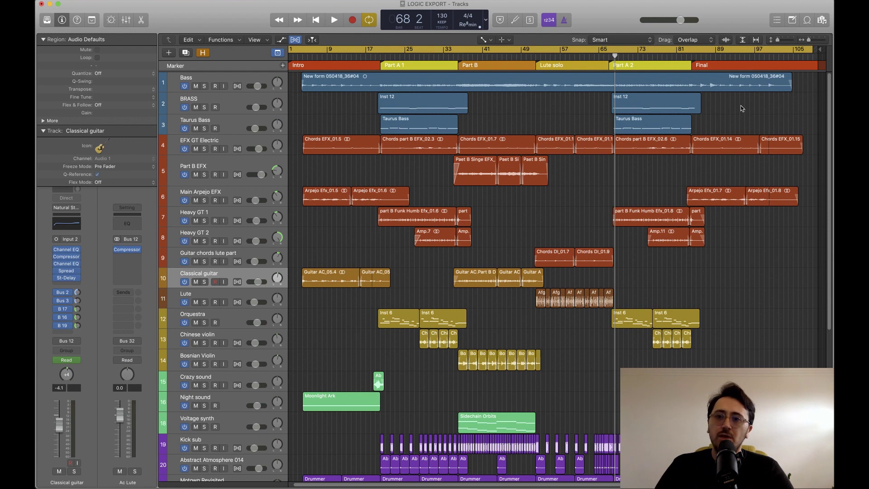
drag(742, 108, 603, 119)
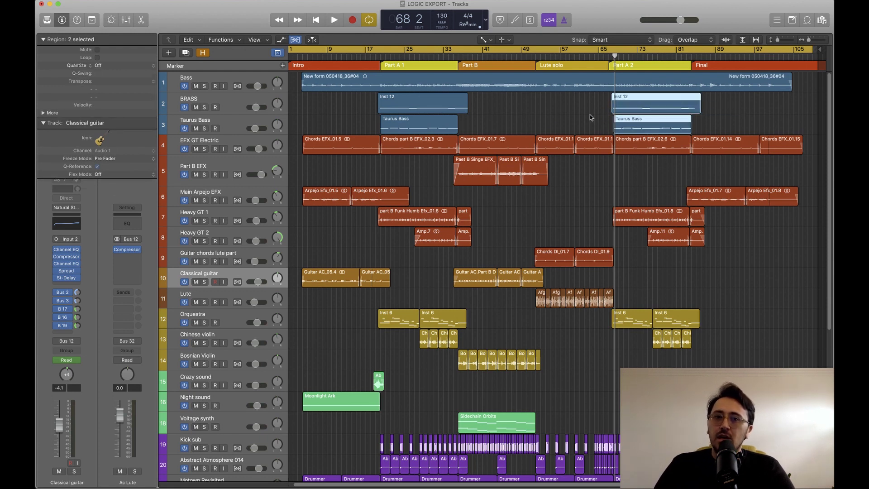
click(341, 106)
drag(337, 102, 743, 104)
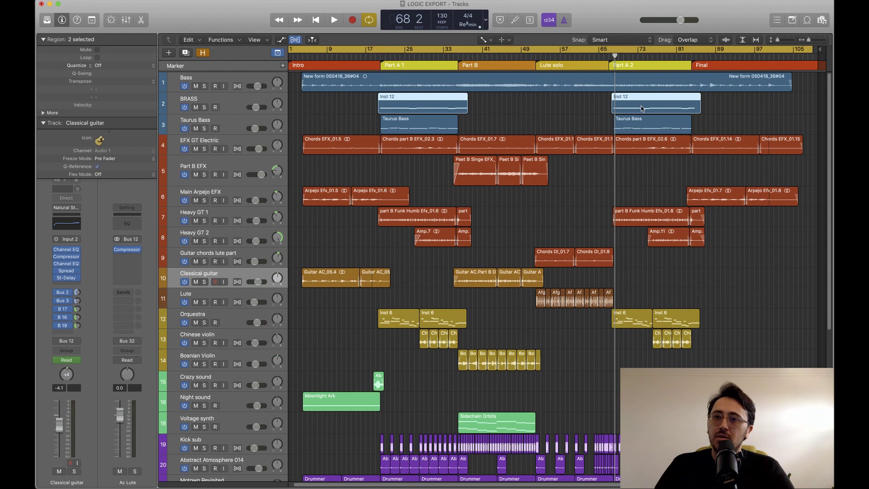
drag(727, 107, 413, 124)
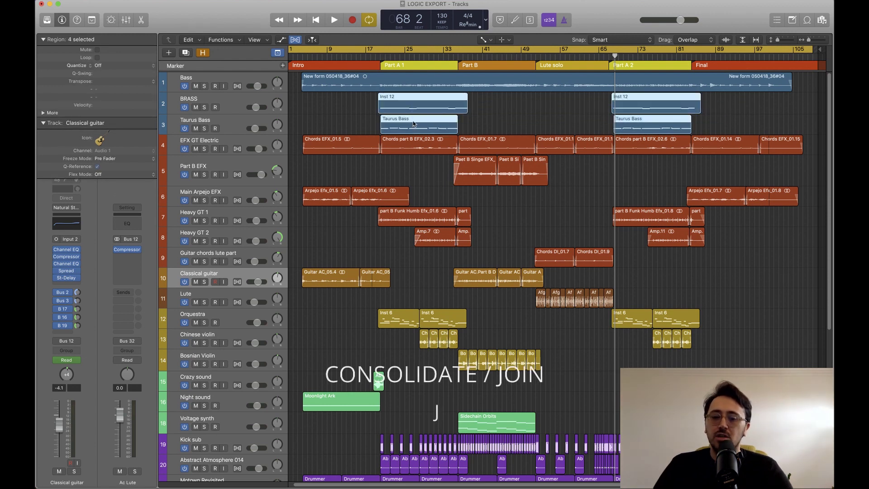
key(j)
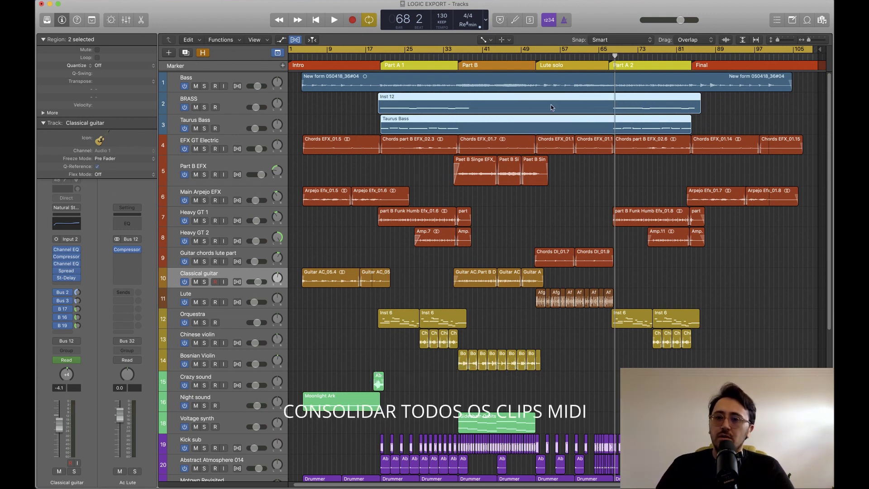
drag(731, 320, 377, 320)
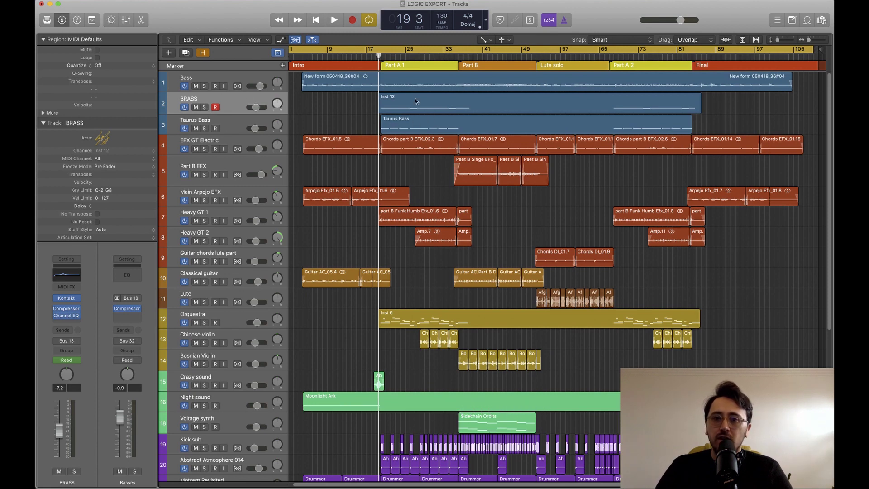
Step: Rename the joined region on the BRASS track as BRASS and the one on the Orquestra track as ORQUESTRA
click(390, 108)
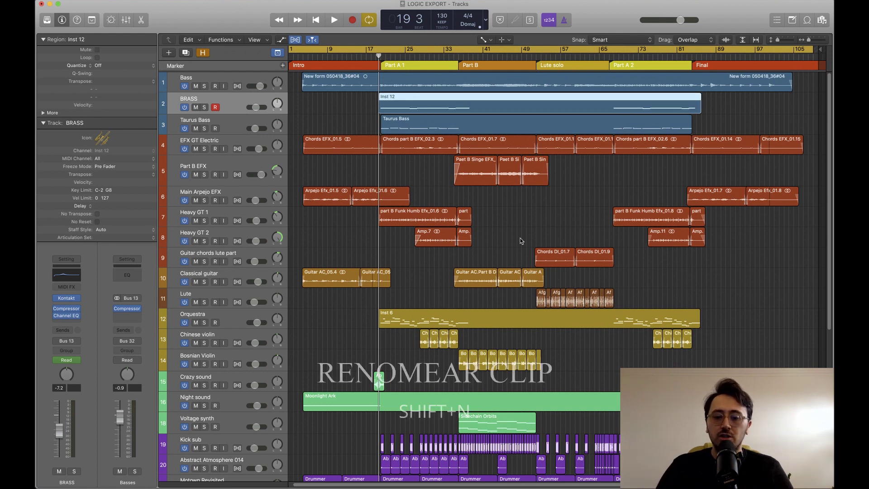
key(shift+n)
text(BRASS)
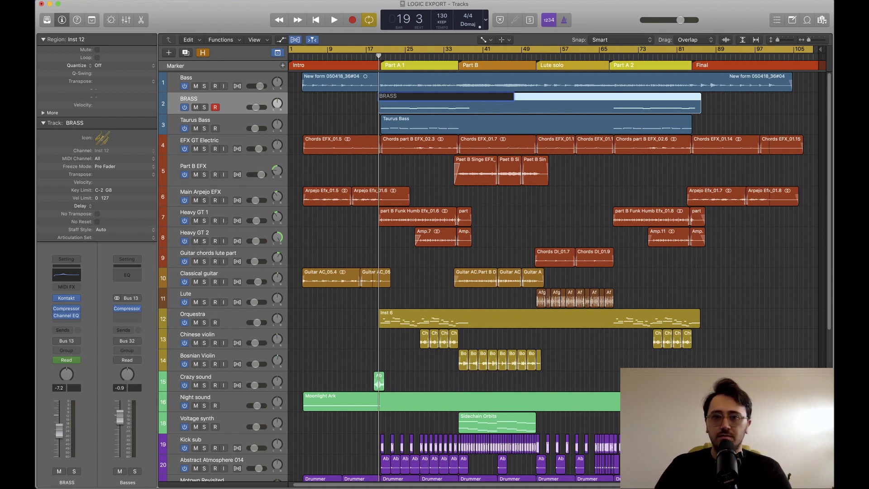
click(399, 125)
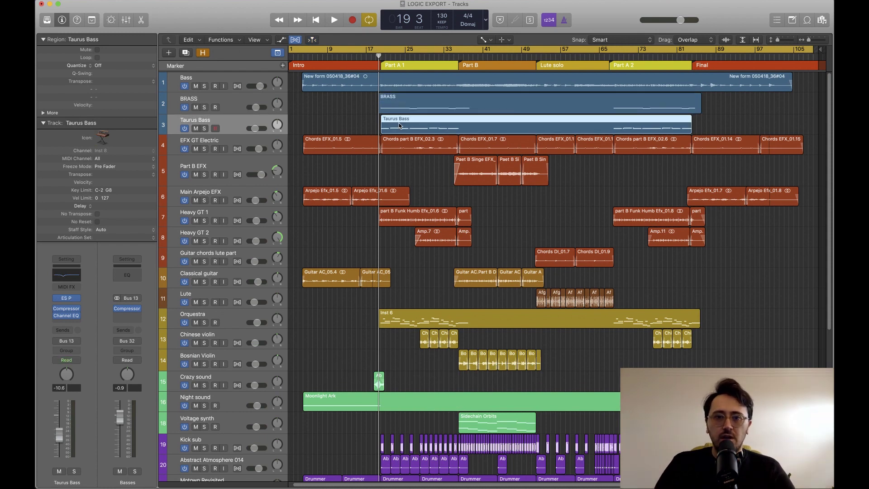
click(229, 320)
key(shift+n)
text(ORQUESTRA)
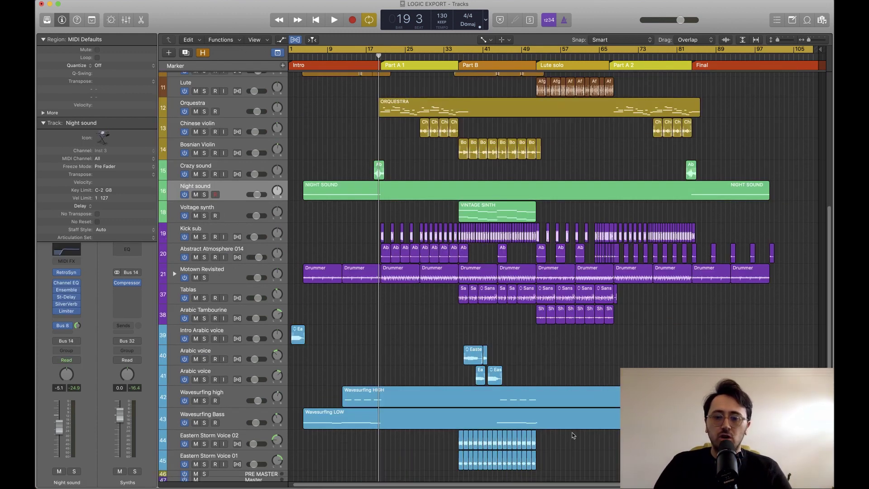
Step: Export all MIDI tracks as the MIDI file LOGIC EXPORT.mid into the LOGIC PRO MULTITRACK folder
scroll(520, 333, up, 10)
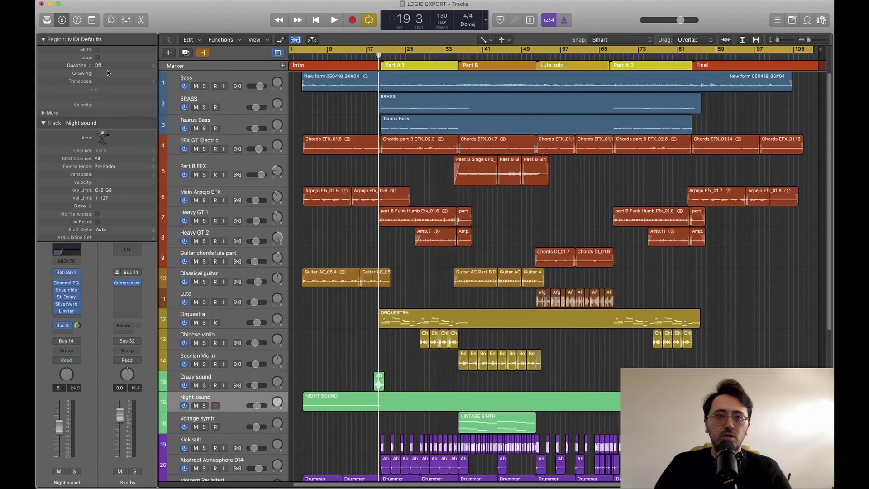
click(102, 1)
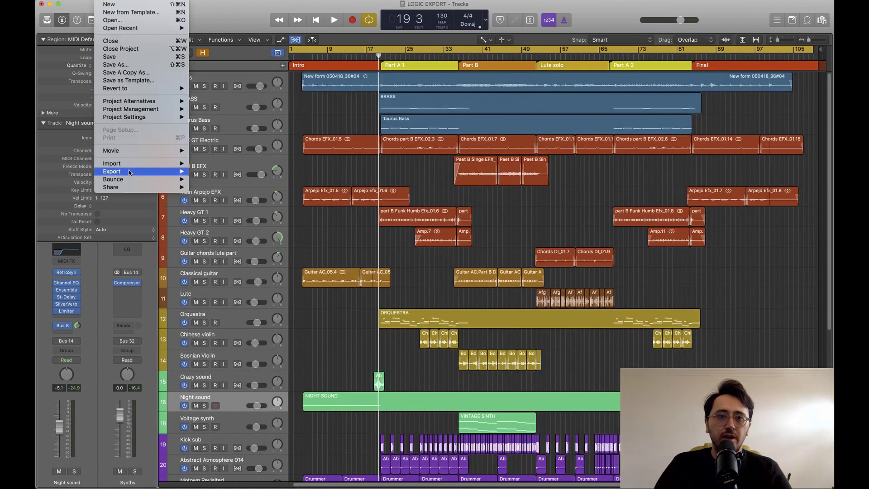
mouse_move(171, 174)
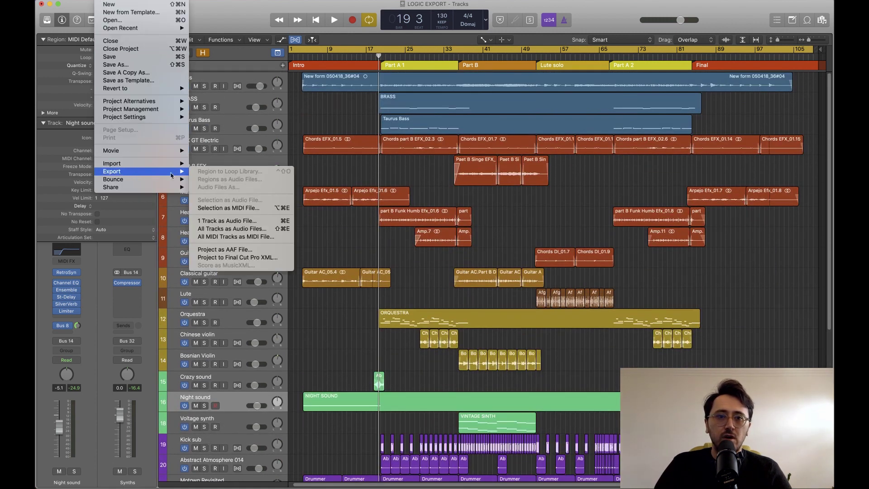
click(260, 237)
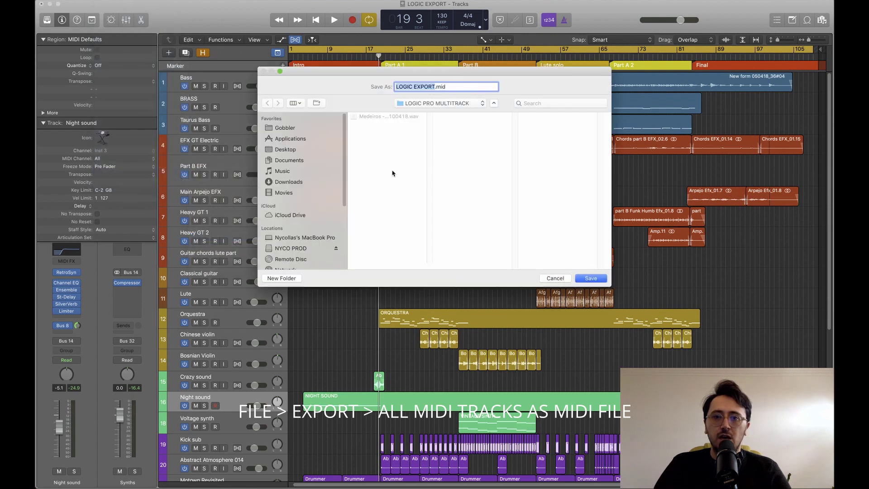
key(Return)
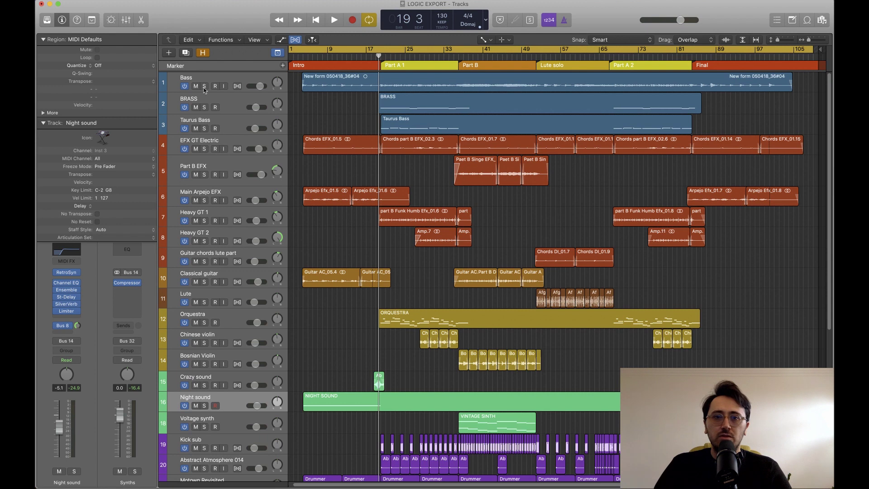
Step: Rename the Bass track in capitals as BASS
double_click(187, 78)
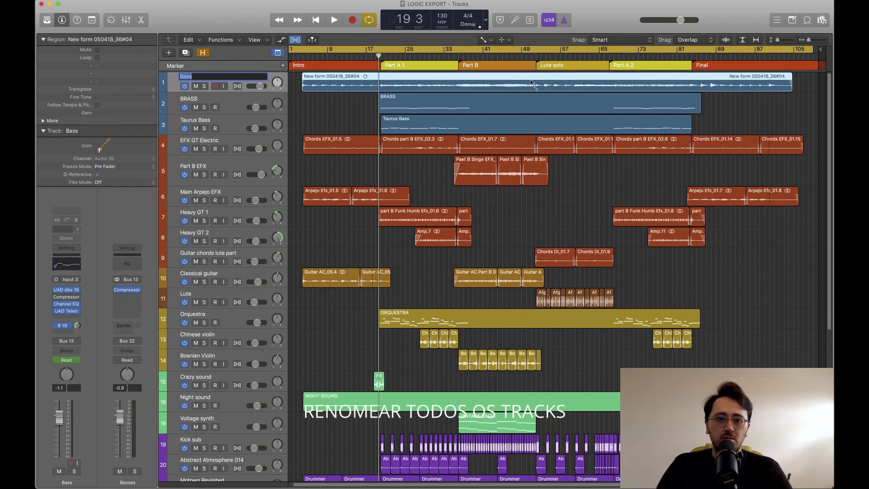
key(Left)
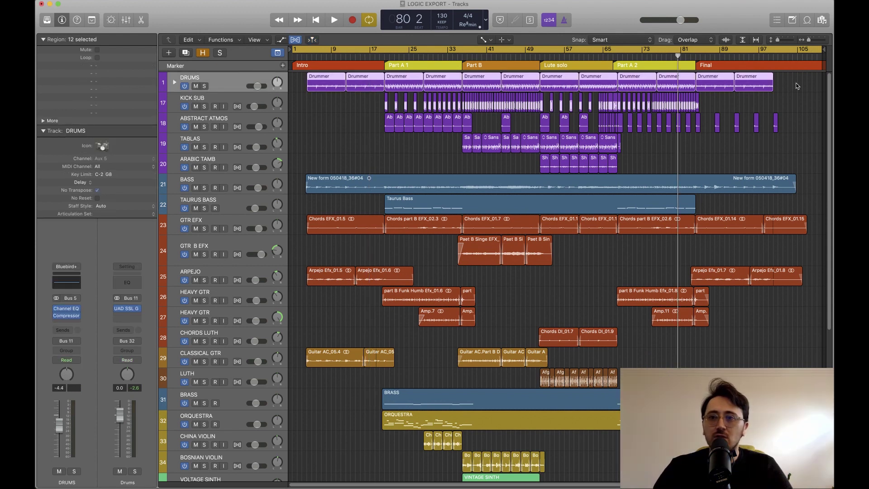
Step: Expand the DRUMS track stack and replace its multi-output producer kit with the stereo Bluebird drum kit
drag(799, 82, 220, 74)
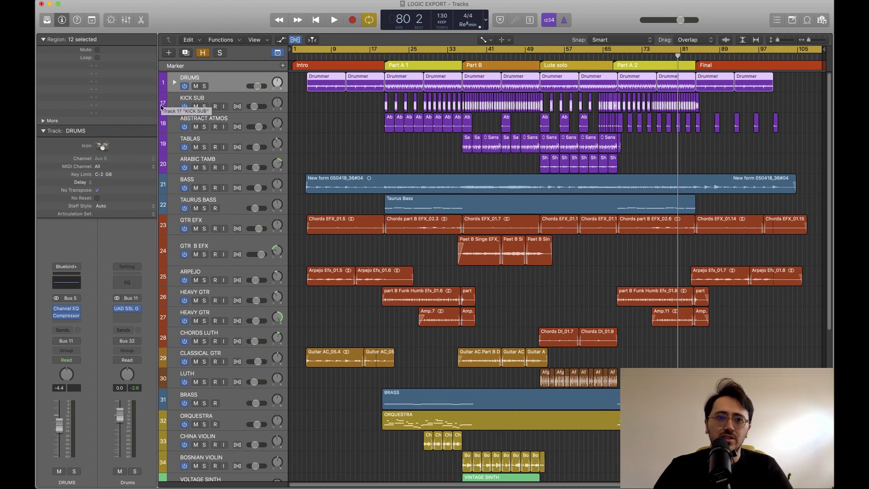
click(174, 83)
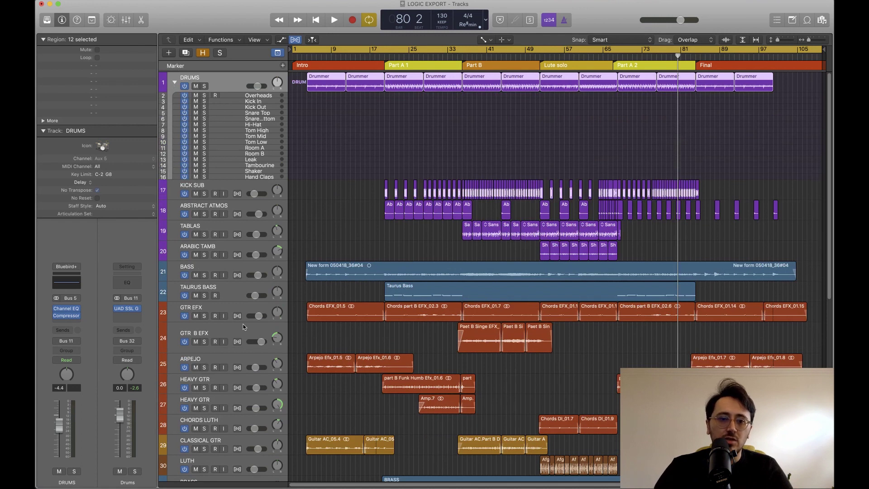
key(y)
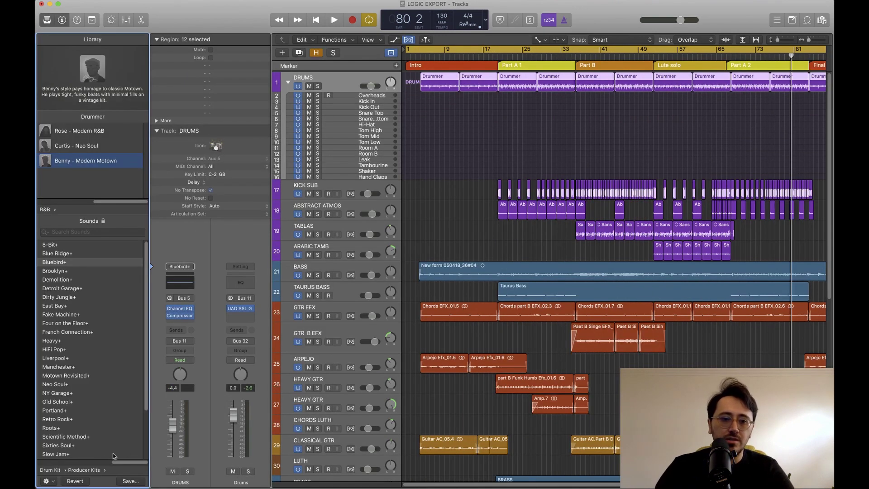
click(76, 472)
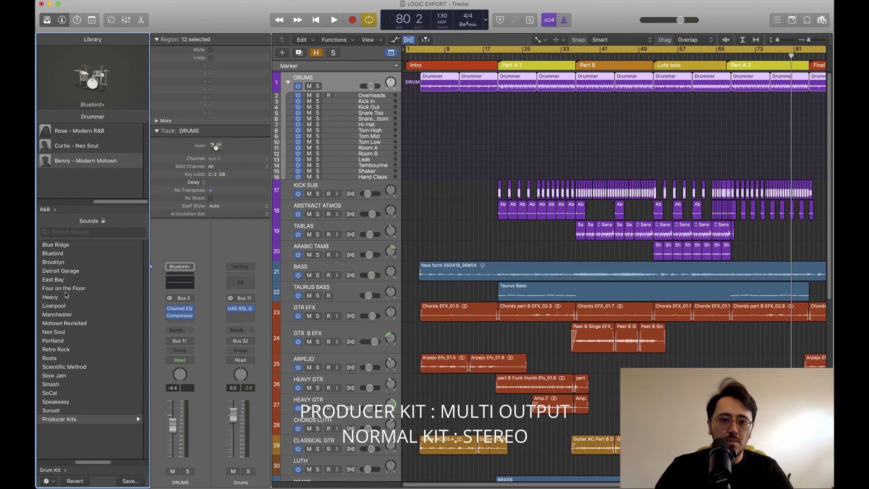
click(67, 254)
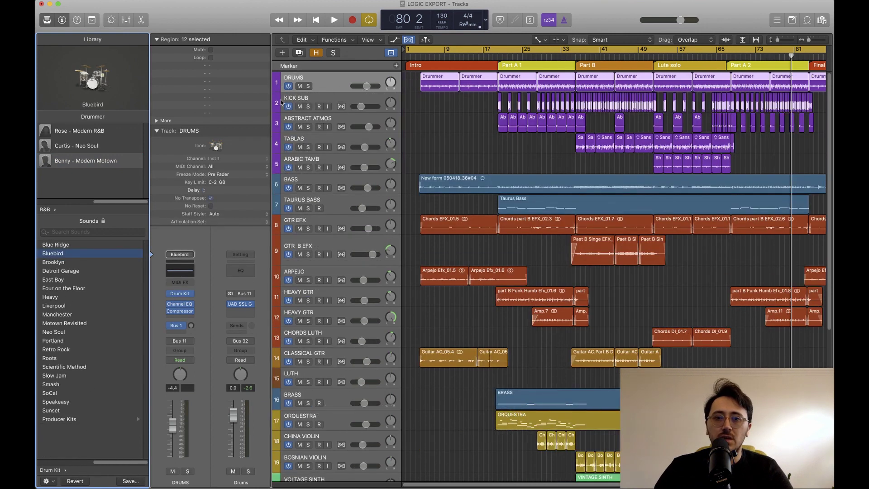
key(y)
Step: Create a software instrument track below DRUMS and copy all the Drummer regions onto it as MIDI
click(322, 79)
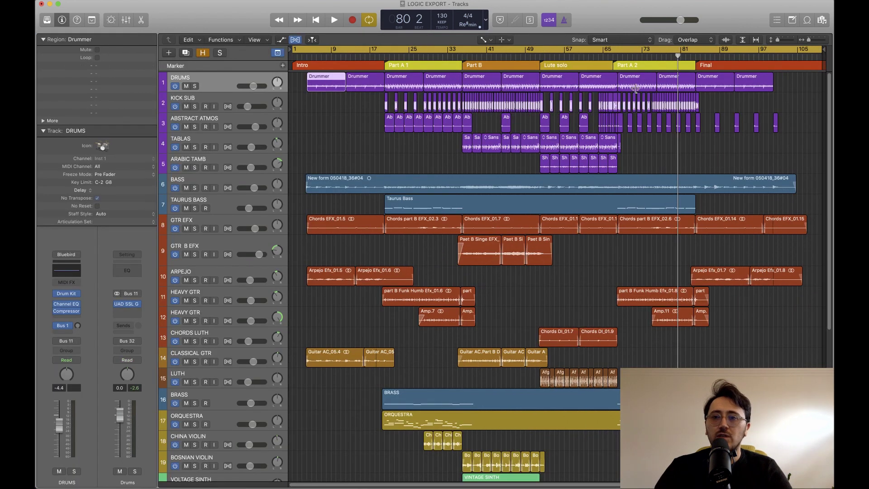
drag(784, 77, 302, 82)
click(311, 121)
double_click(325, 88)
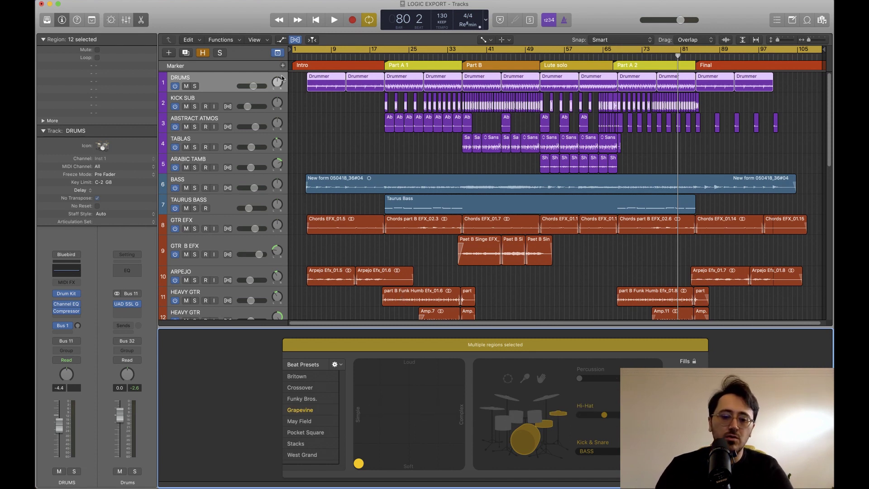
key(alt+super+n)
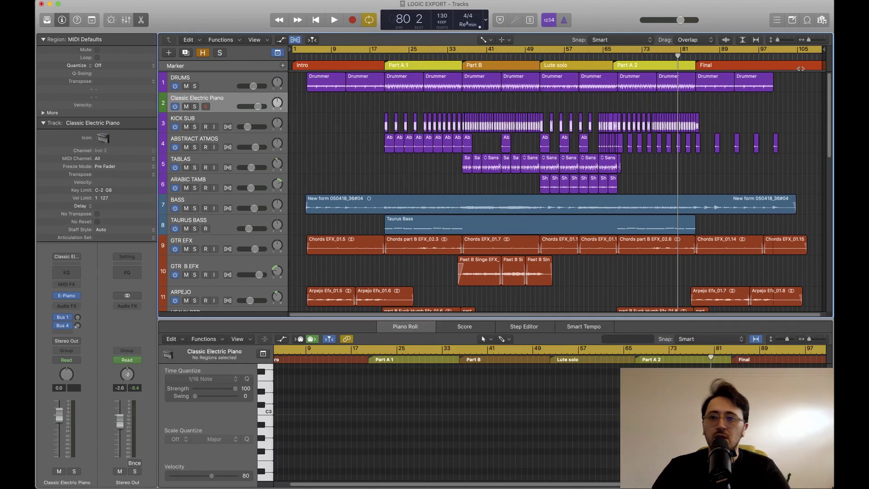
drag(798, 84, 322, 107)
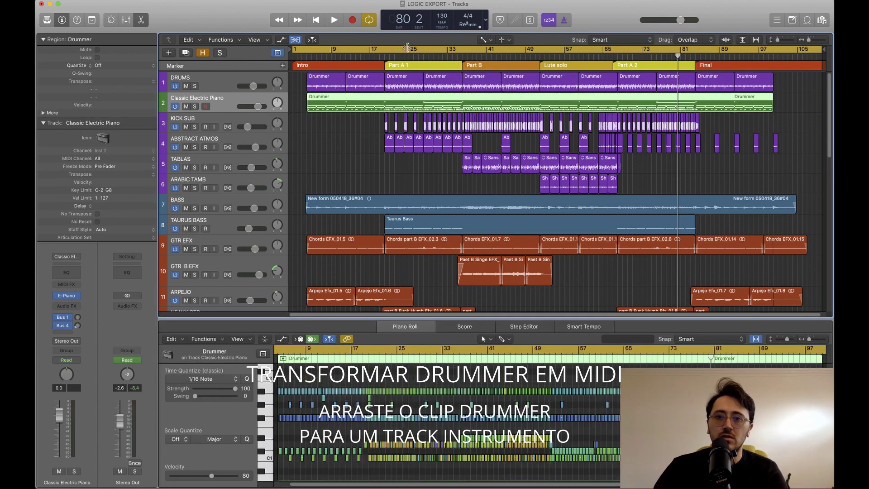
Step: Export the Drummer region on the Classic Electric Piano track as DRUMS MIDI.mid into the LOGIC PRO MULTITRACK folder
right_click(441, 106)
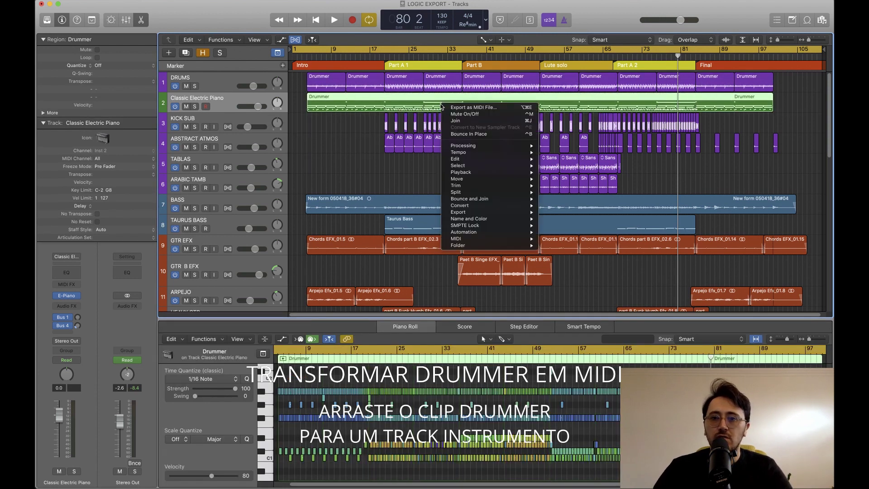
click(497, 110)
text(DRUM)
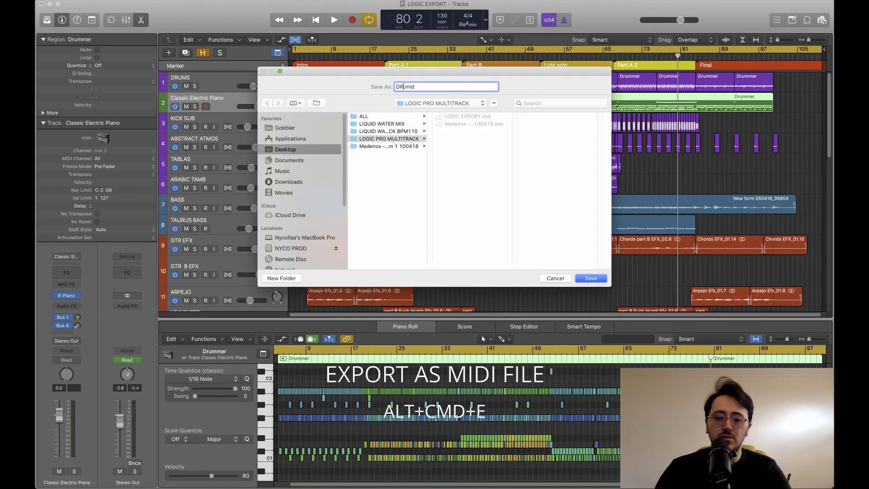
text(S MIDI)
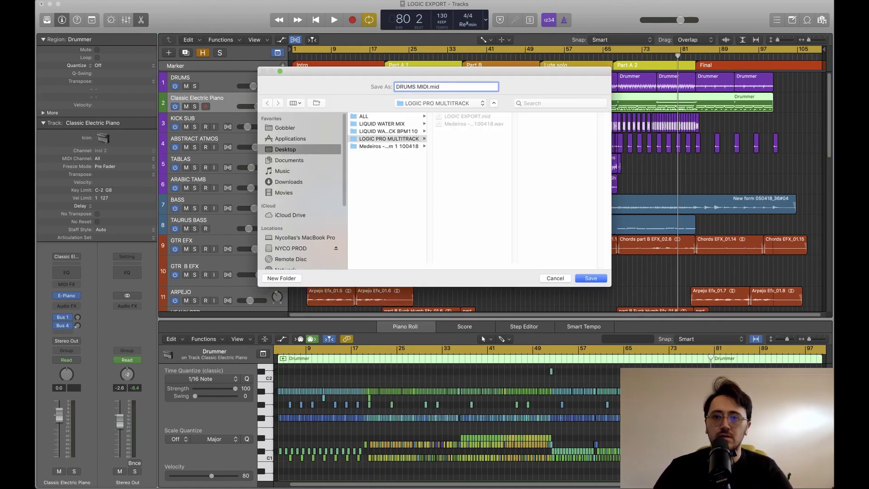
key(Return)
Step: Delete the Classic Electric Piano track together with its regions and hide the editor area
key(super+BackSpace)
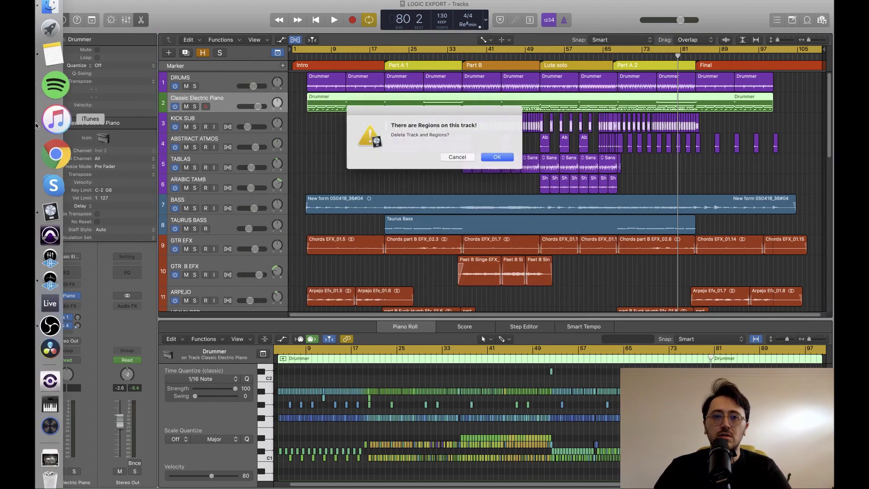
click(501, 157)
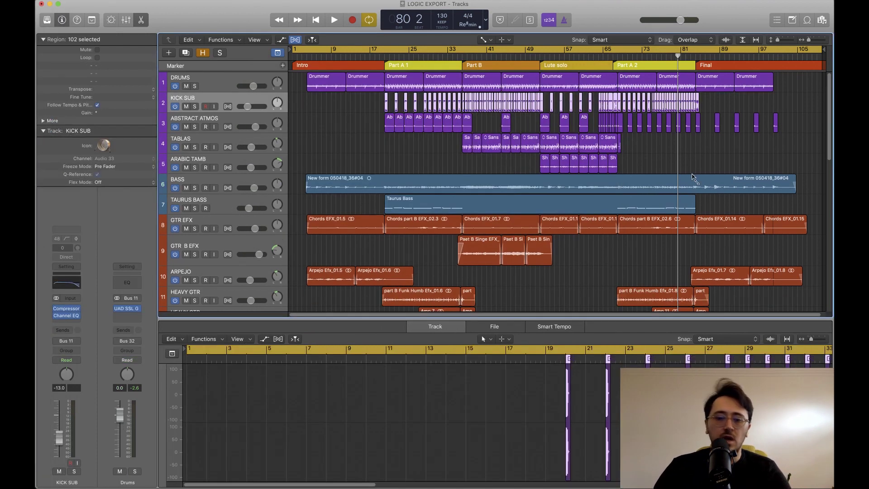
key(e)
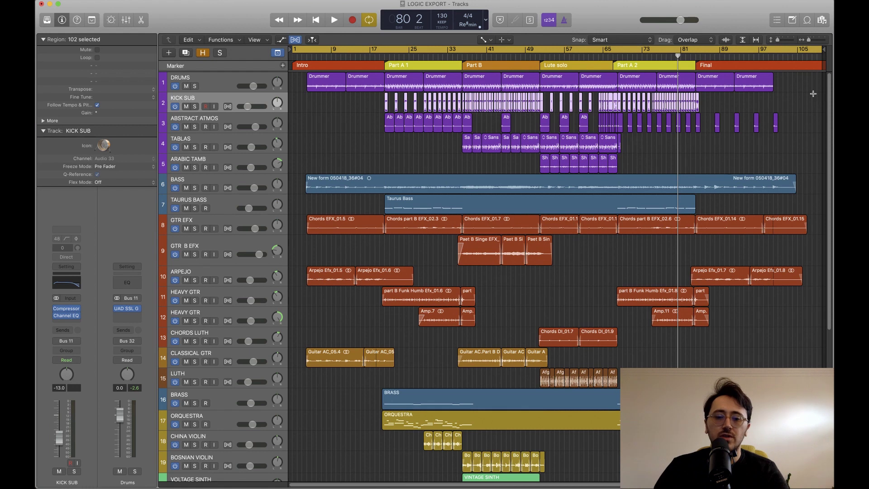
Step: Export all tracks as 24-bit WAVE files into LOGIC PRO MULTITRACK on the Desktop, bypassing effect plug-ins and excluding volume/pan automation
key(shift+super+e)
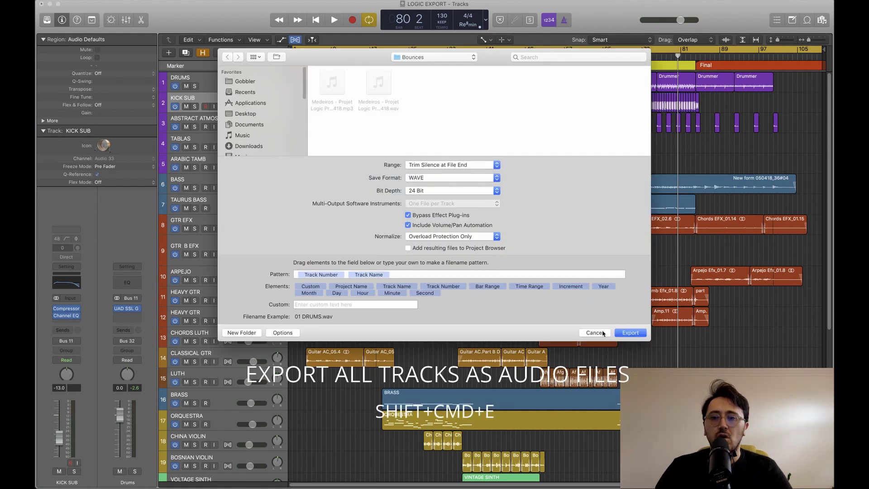
click(594, 332)
click(104, 2)
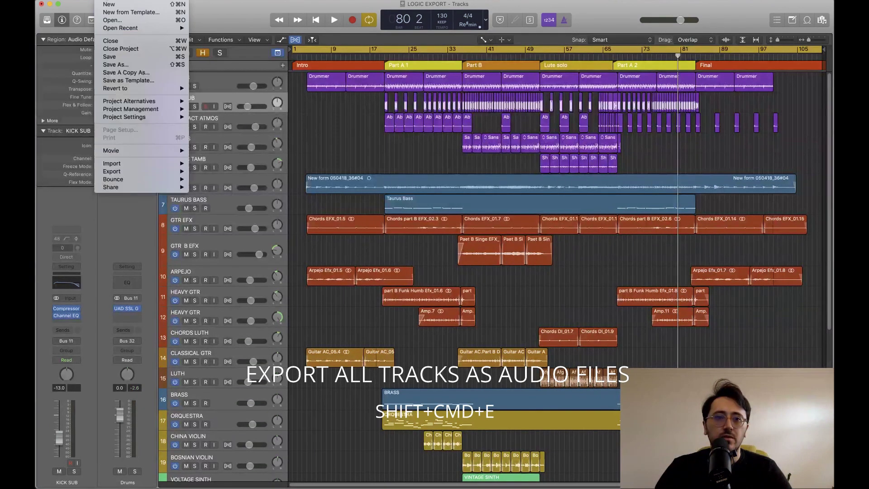
mouse_move(147, 174)
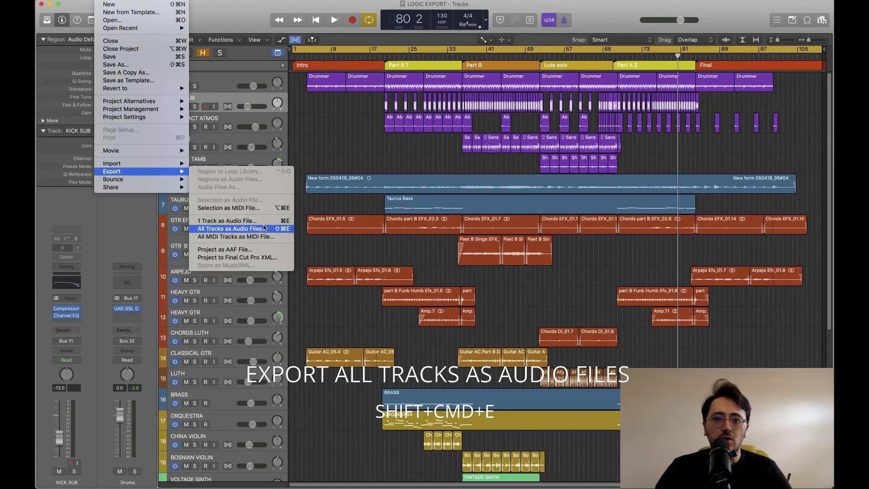
click(265, 229)
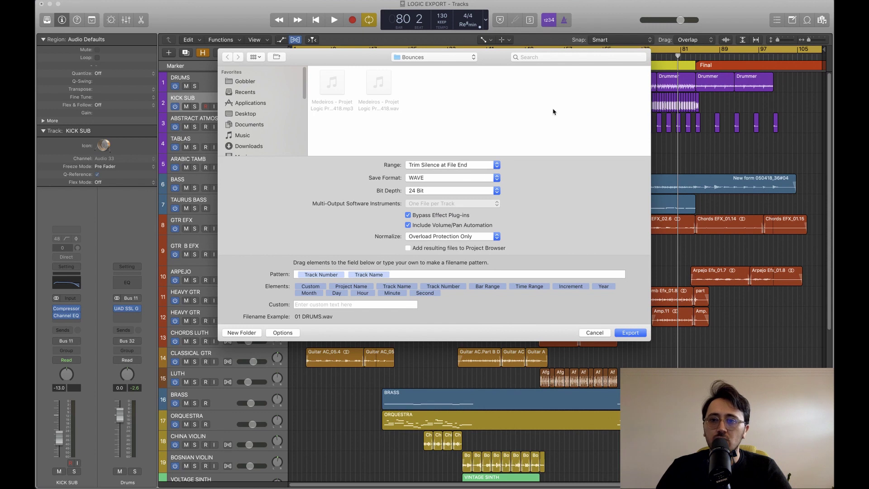
drag(524, 56, 387, 98)
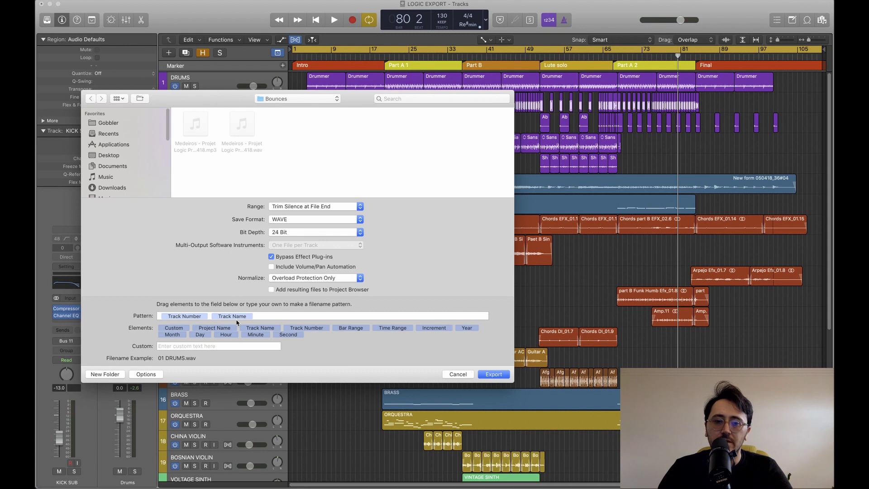
click(117, 159)
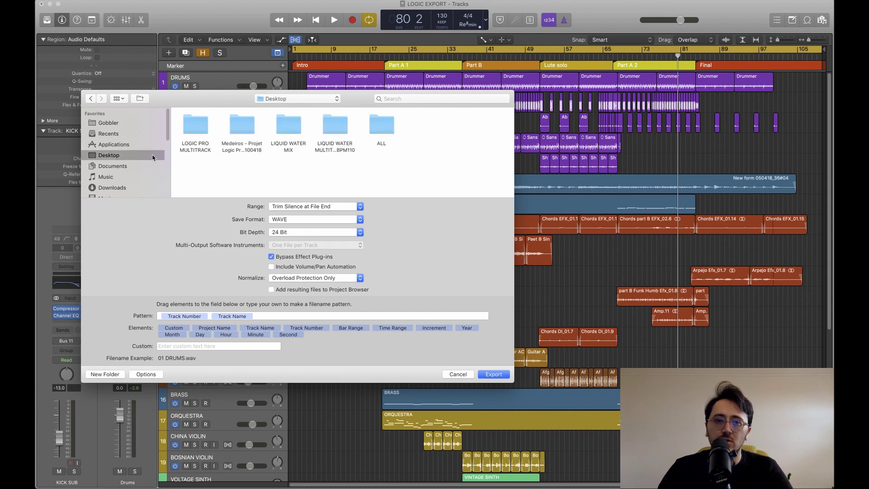
double_click(198, 146)
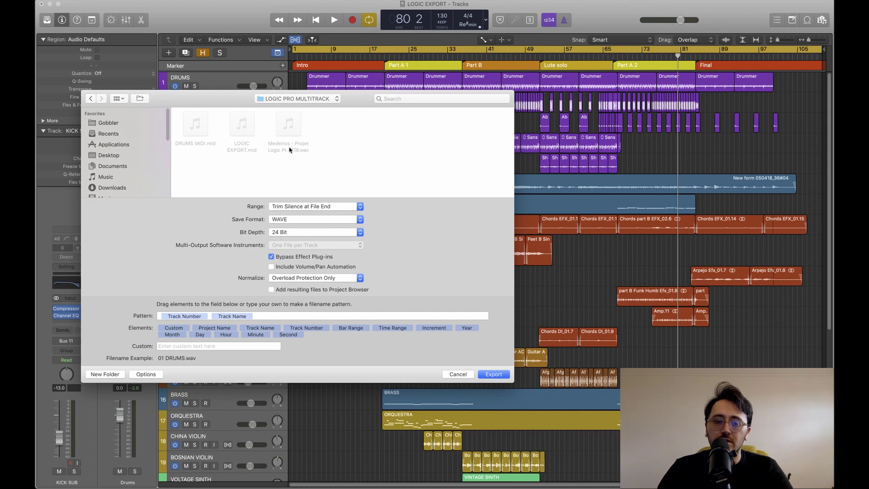
click(498, 375)
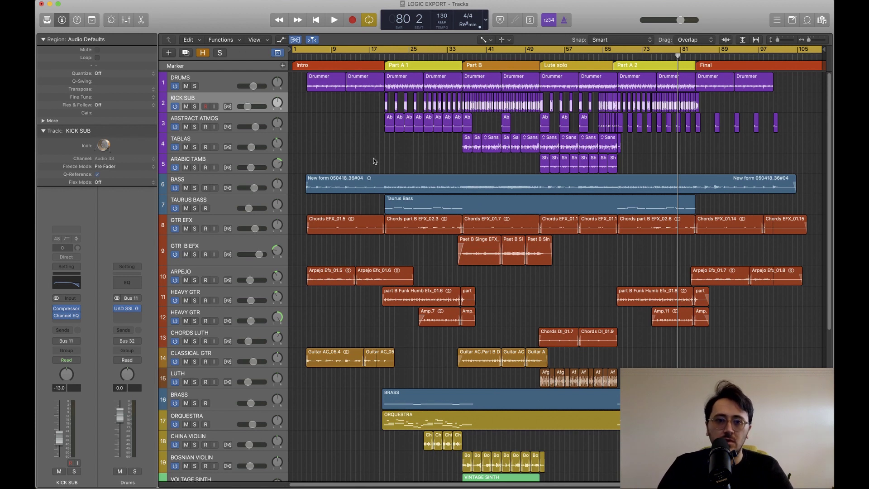
Step: Show the Flex controls on the tracks and select the GTR EFX track to examine its effect plug-ins
click(217, 222)
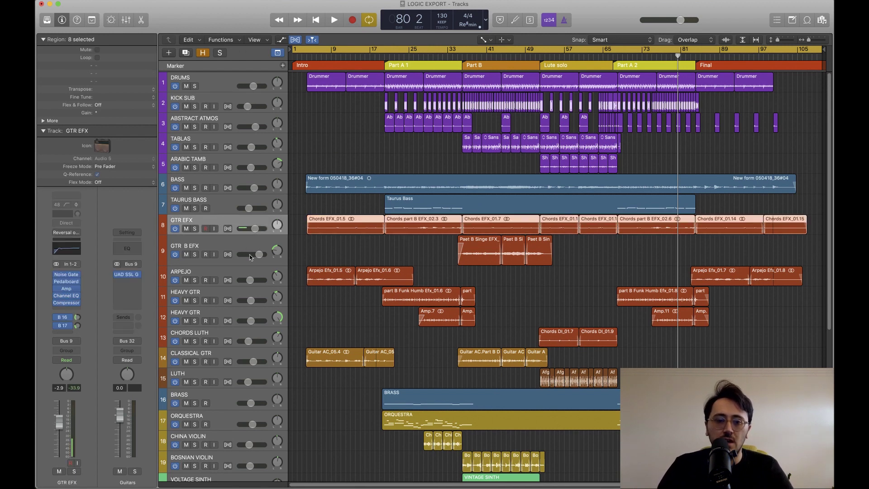
shift+click(222, 336)
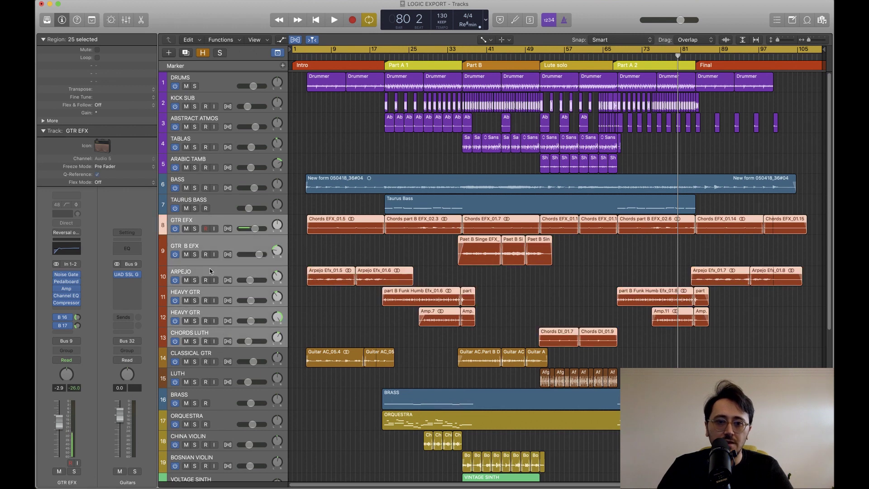
key(cmd+f)
click(268, 161)
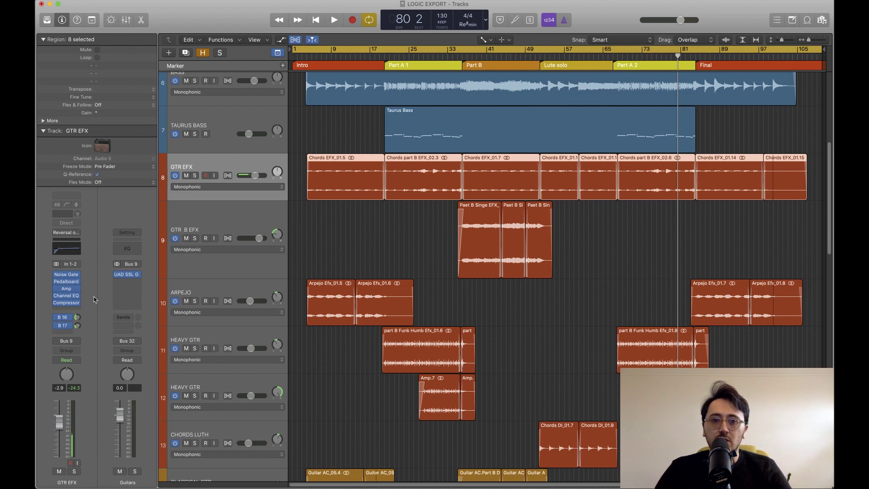
mouse_move(58, 298)
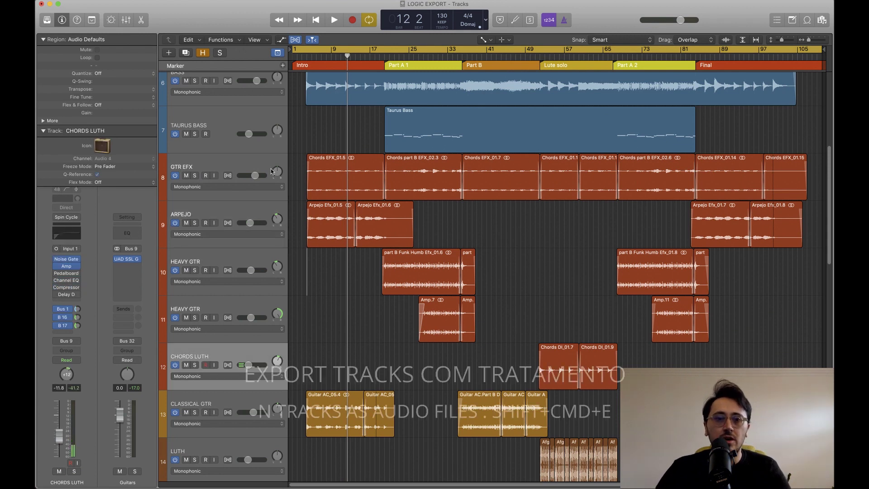
Step: Set up an audio export of the five tracks from GTR EFX to CHORDS LUTH without bypassing effect plug-ins
shift+click(240, 161)
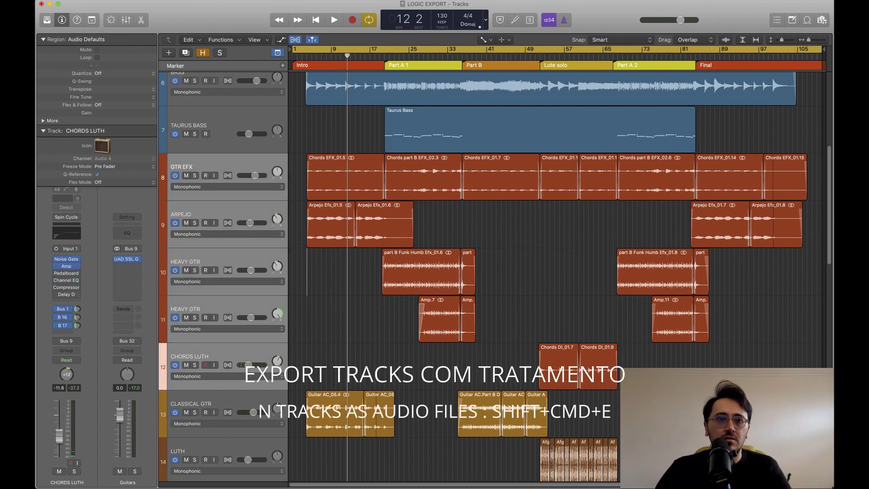
click(106, 1)
mouse_move(139, 173)
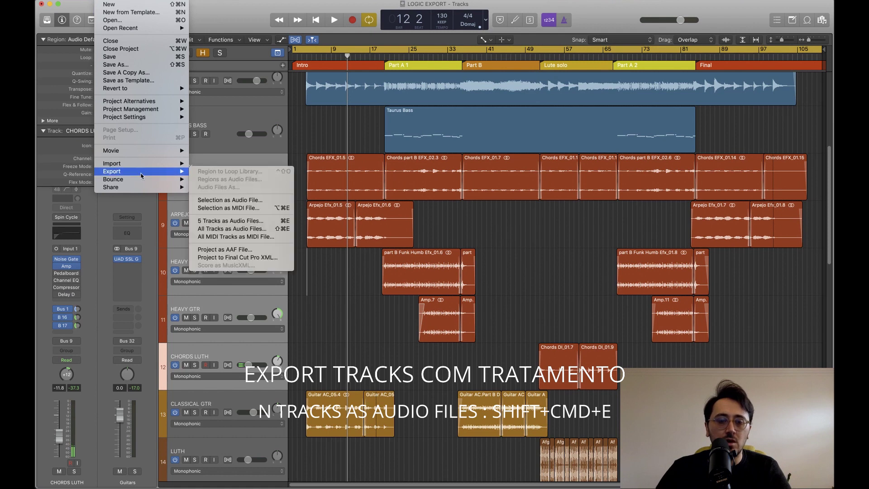
click(267, 221)
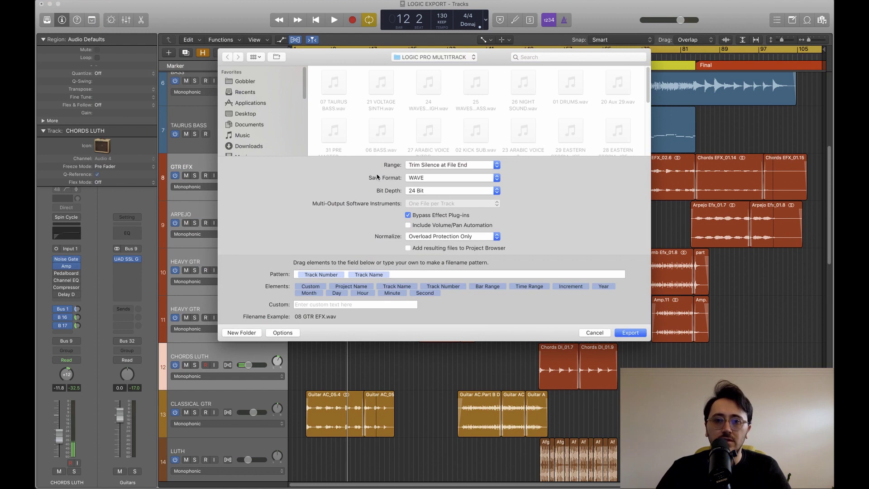
click(408, 215)
Step: Add the custom text AMP between Track Number and Track Name in the filename pattern and export the guitar tracks
drag(311, 286, 350, 275)
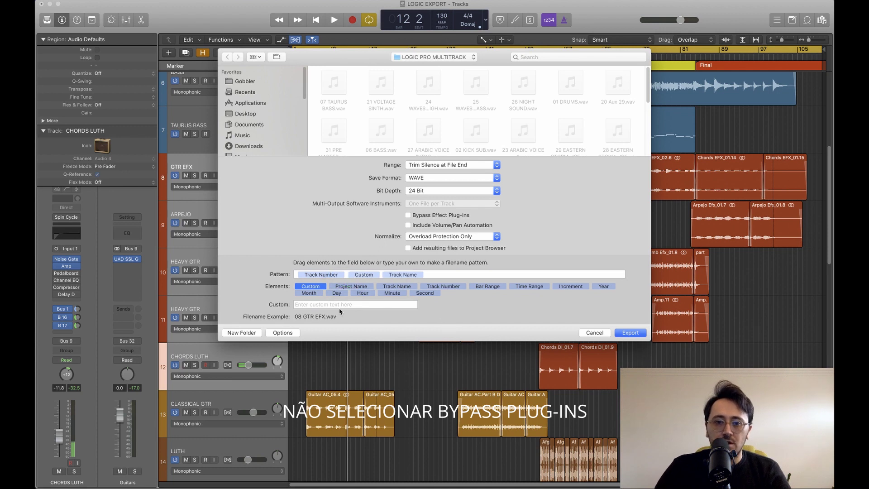
click(342, 305)
text(AMP)
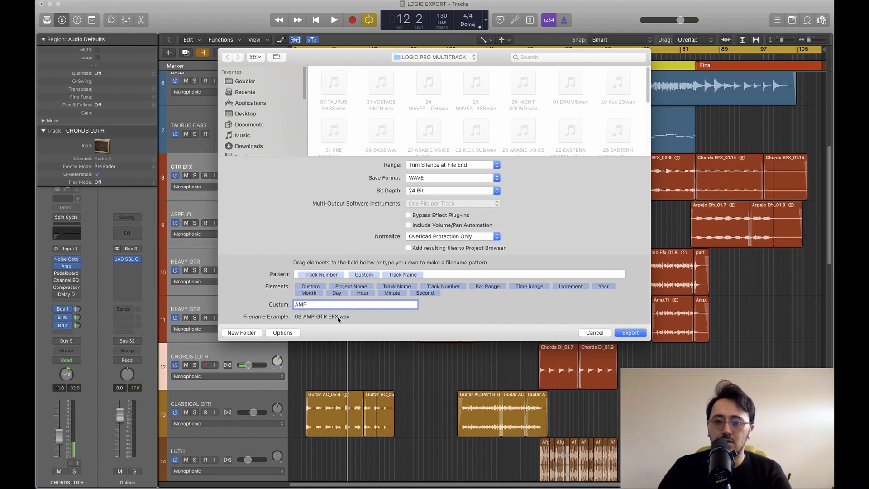
click(621, 335)
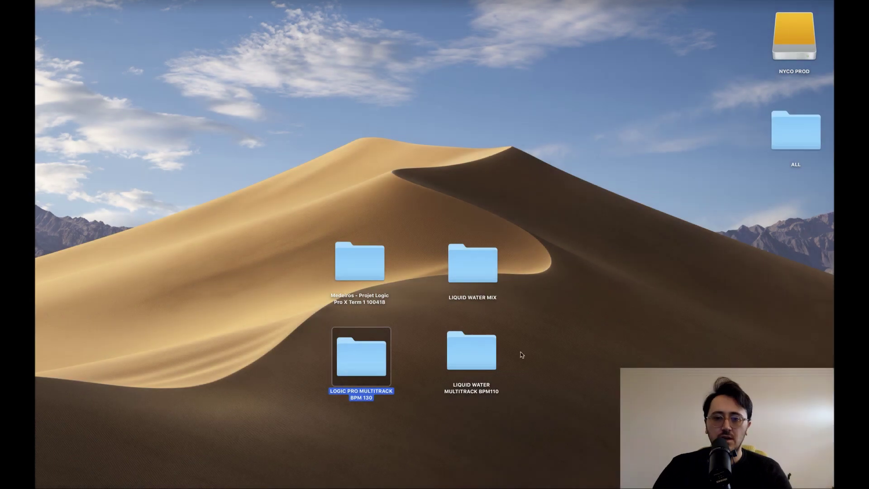
Step: Review the contents of the LOGIC PRO MULTITRACK BPM 130 and LIQUID WATER MULTITRACK BPM110 folders on the desktop, closing both windows
double_click(356, 348)
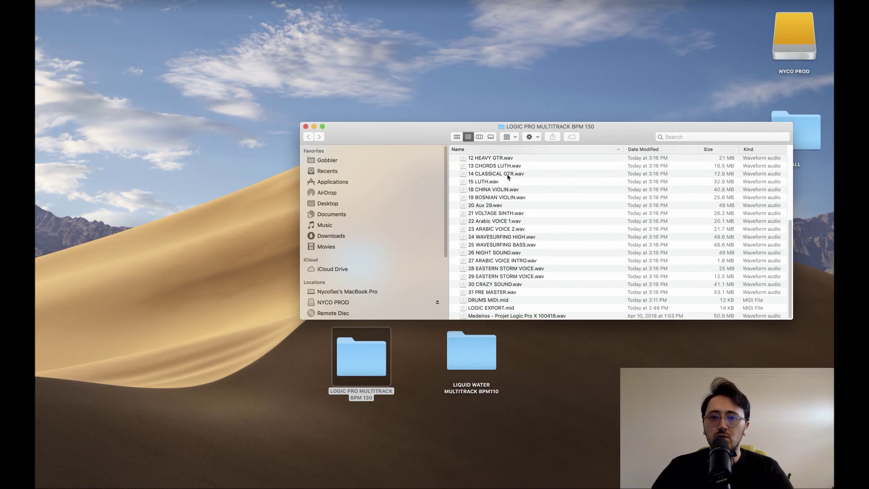
double_click(460, 370)
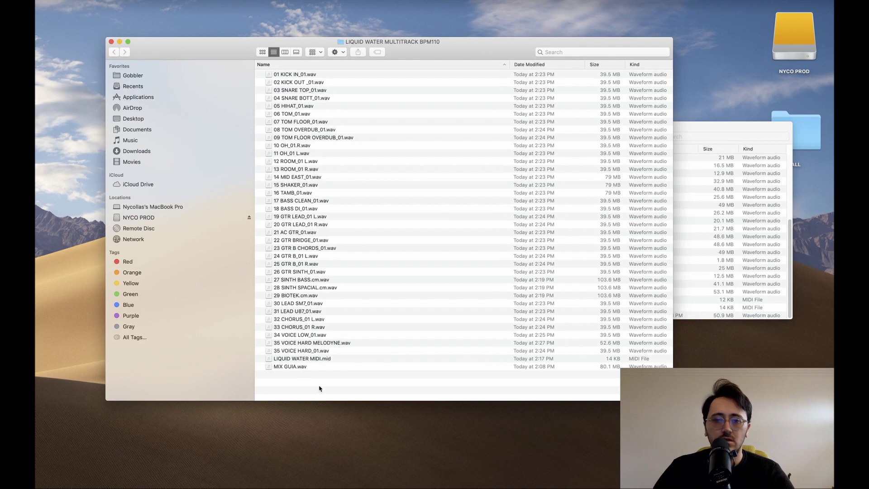
click(111, 42)
click(305, 126)
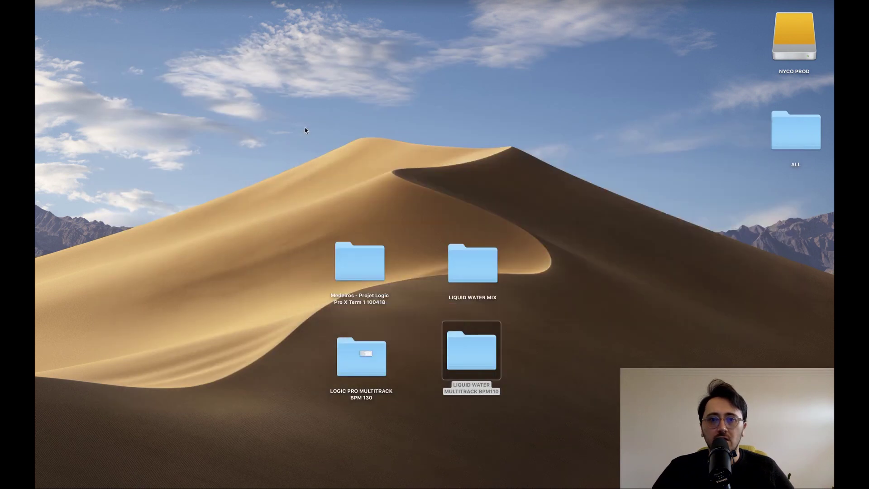
Step: Compress the LIQUID WATER MULTITRACK BPM110 and LOGIC PRO MULTITRACK BPM 130 folders into ZIP archives
right_click(455, 388)
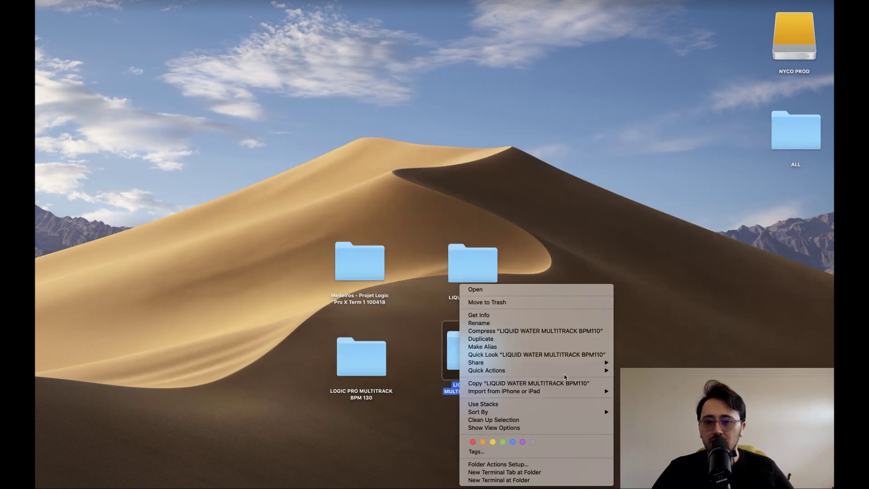
click(521, 332)
click(374, 355)
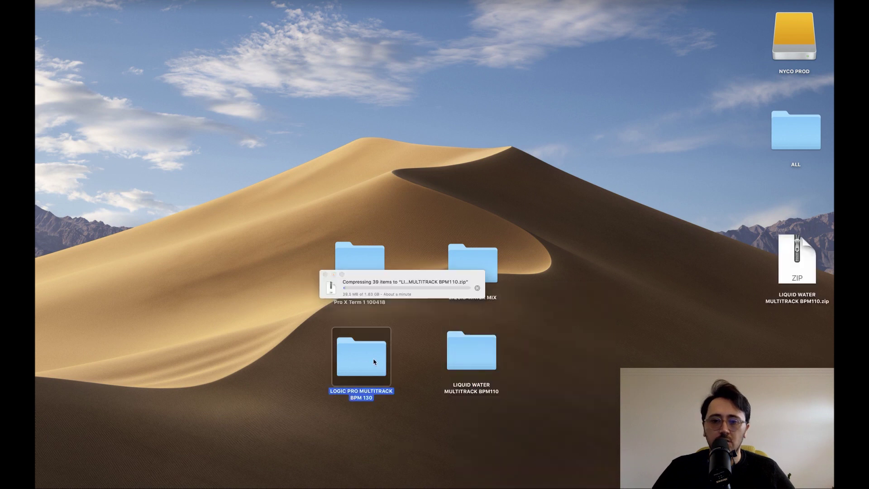
right_click(374, 362)
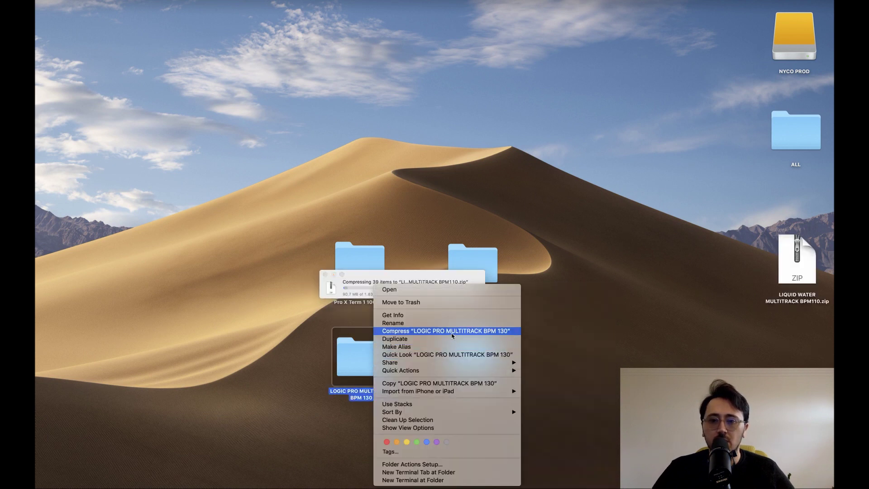
click(446, 331)
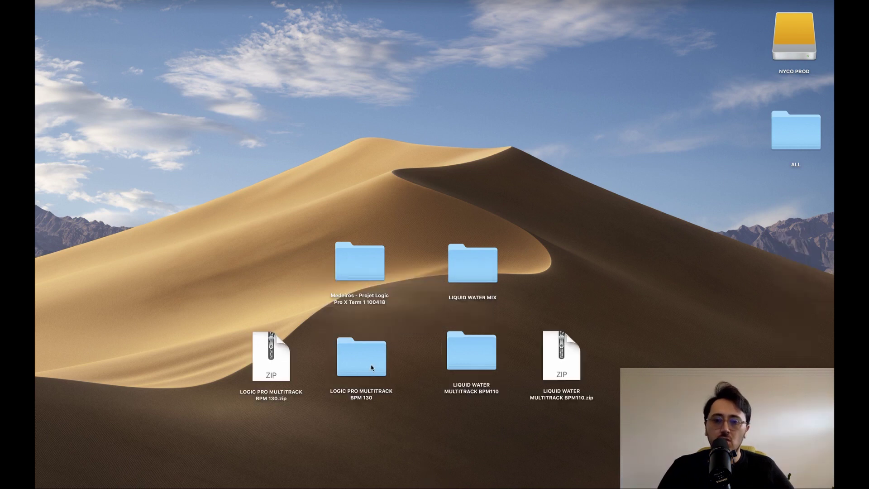
click(360, 399)
click(278, 397)
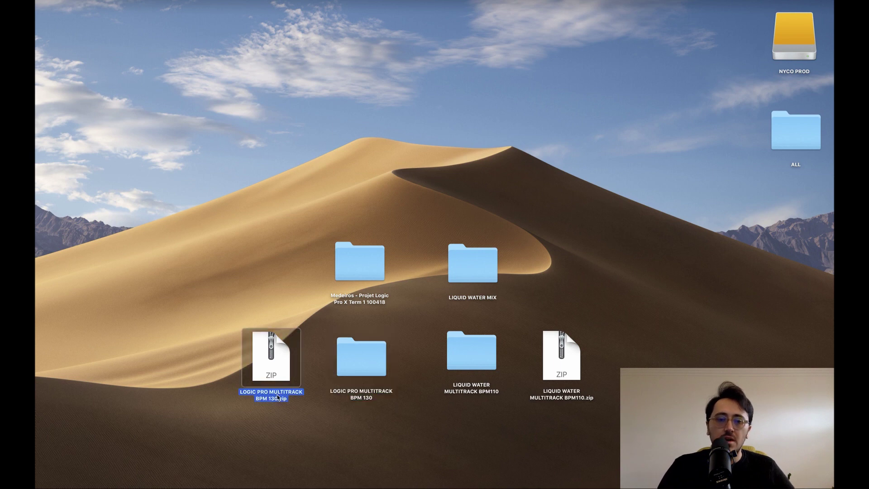
click(266, 284)
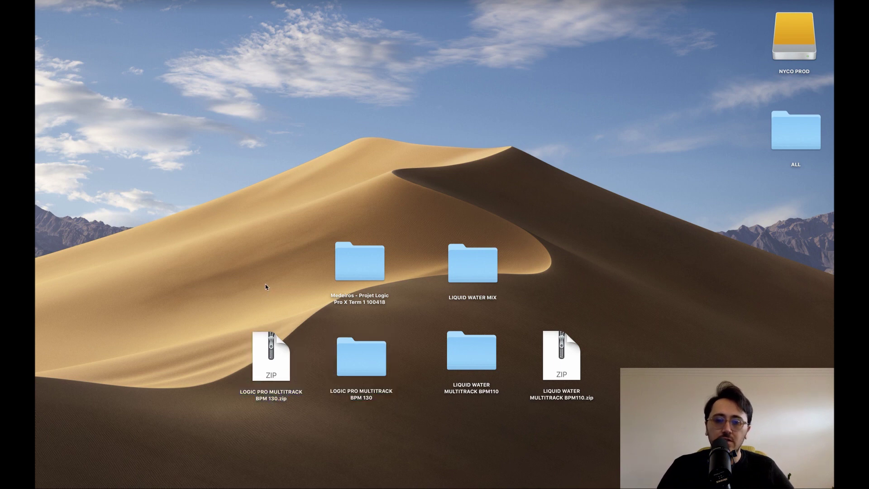
Step: Open the file information for the LOGIC PRO MULTITRACK BPM 130 folder
click(361, 359)
right_click(362, 359)
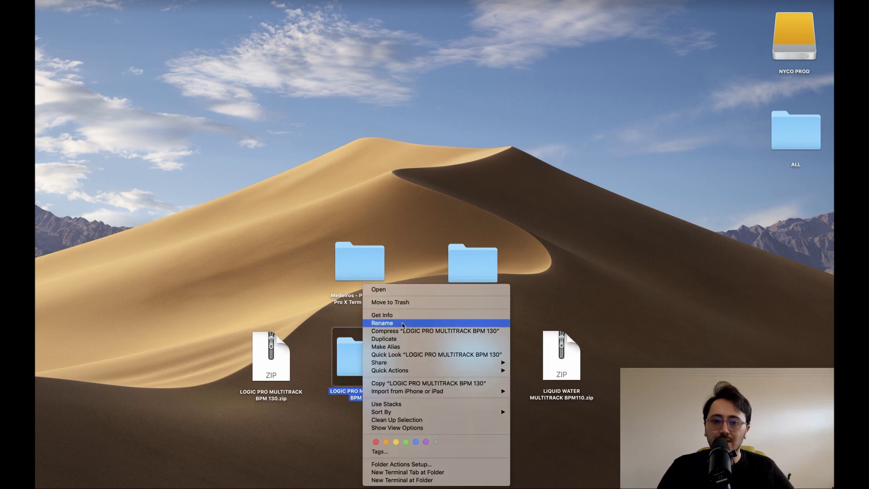
click(378, 316)
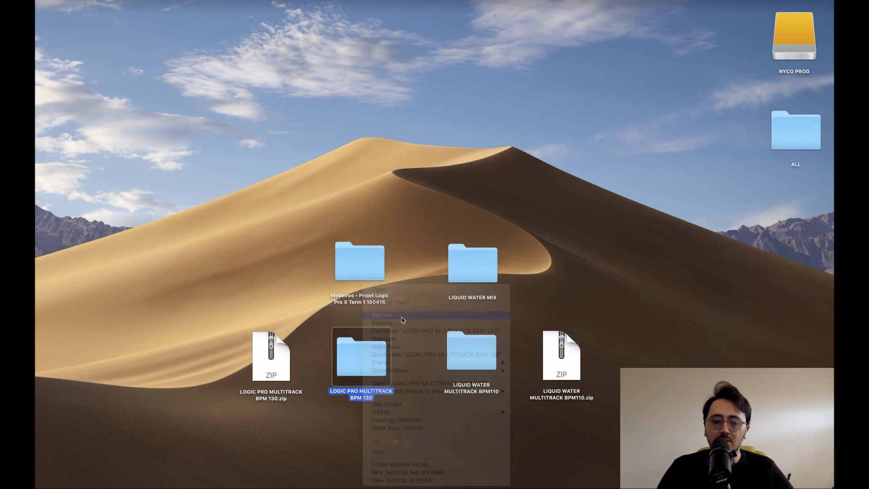
Step: Open the file information for LOGIC PRO MULTITRACK BPM 130.zip to compare its size with the original folder
click(270, 360)
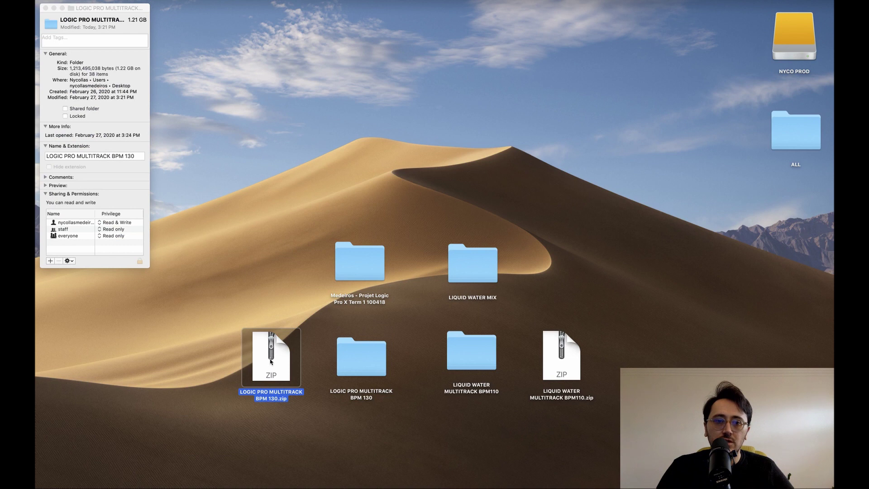
right_click(269, 359)
right_click(282, 357)
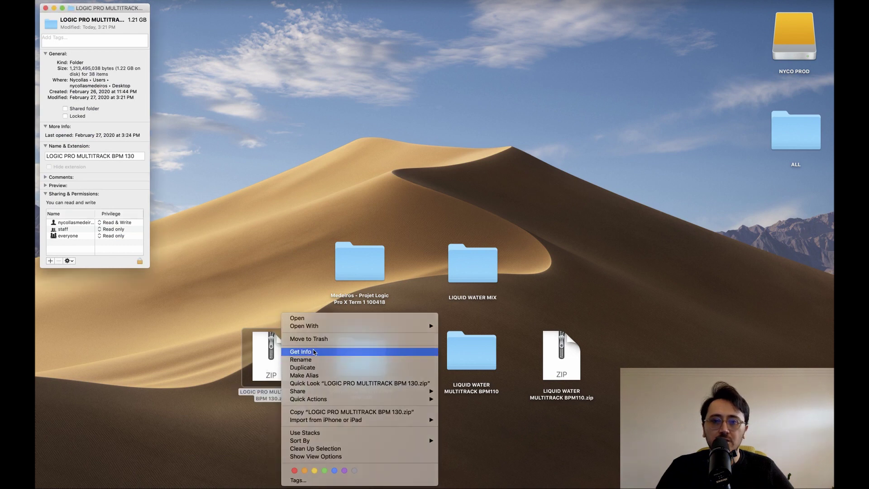
click(301, 352)
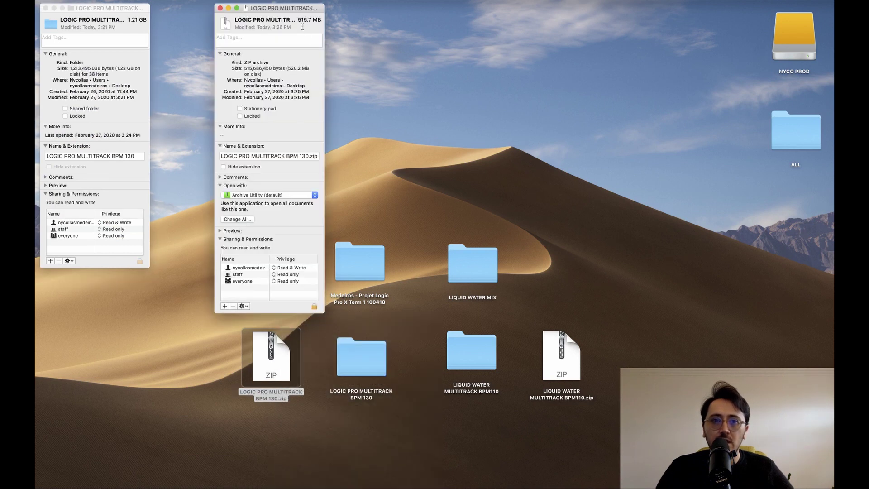
Step: Open the file information for the LIQUID WATER MULTITRACK BPM110 folder and its ZIP archive to compare their sizes
click(466, 351)
right_click(466, 351)
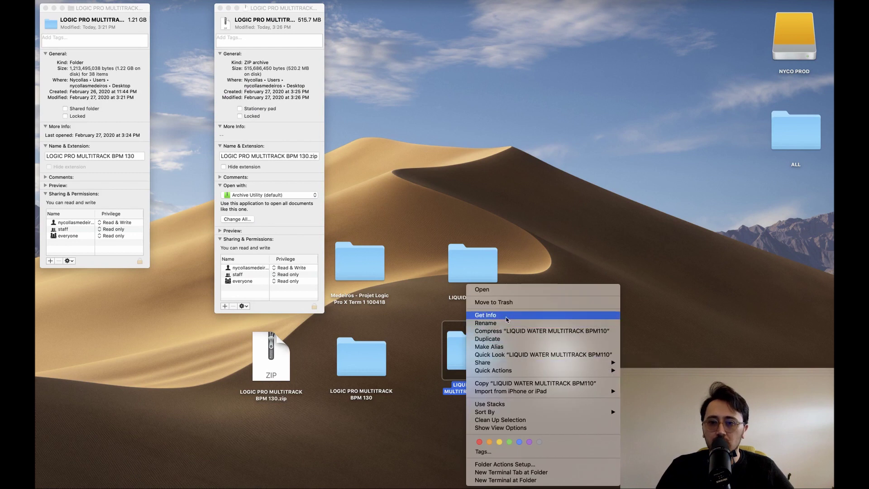
click(486, 315)
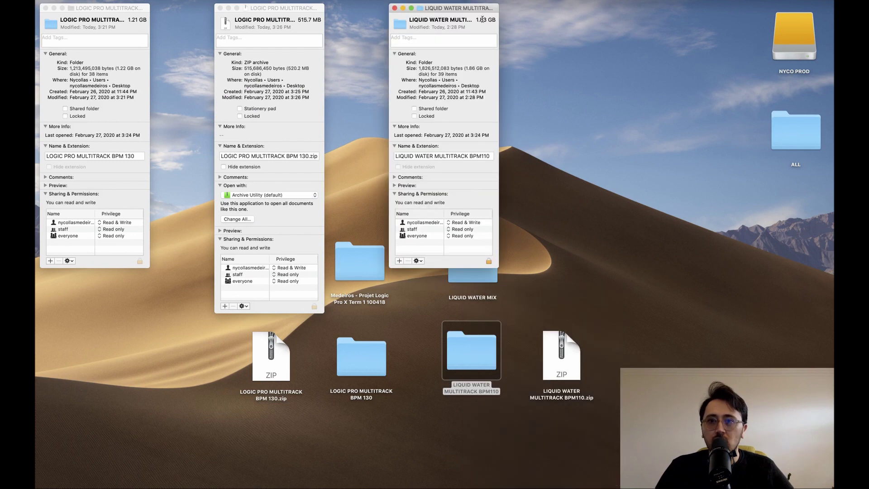
click(556, 361)
right_click(556, 361)
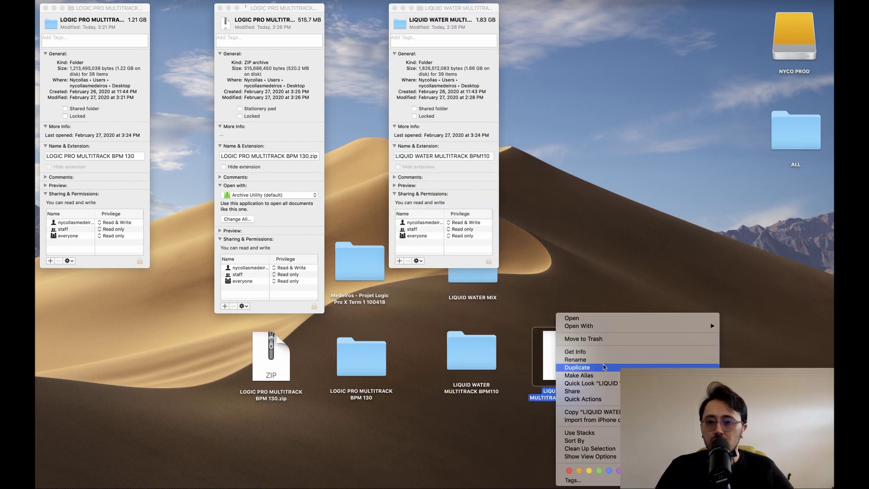
click(588, 352)
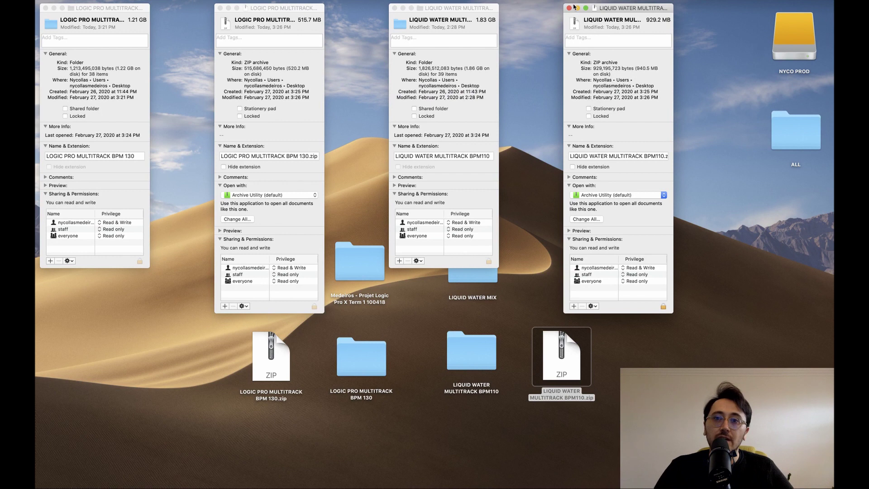
Step: Close all four file information windows and deselect the ZIP archive on the desktop
click(569, 7)
click(394, 8)
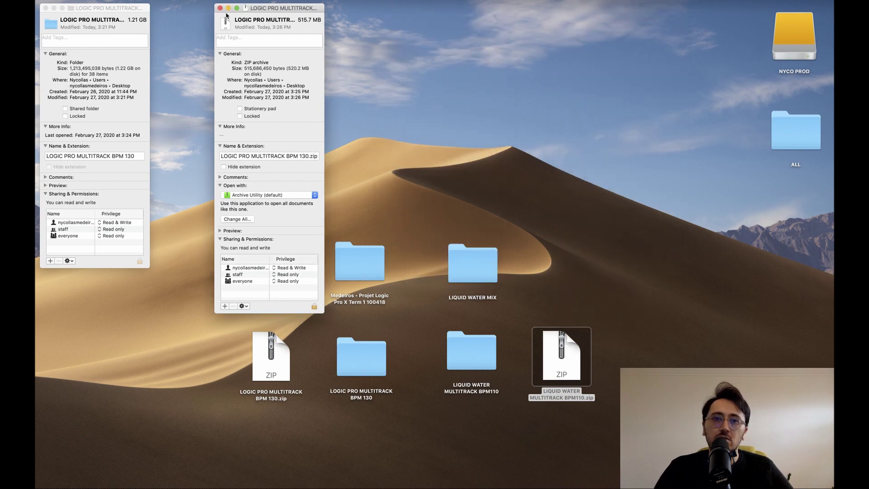
click(220, 8)
click(45, 8)
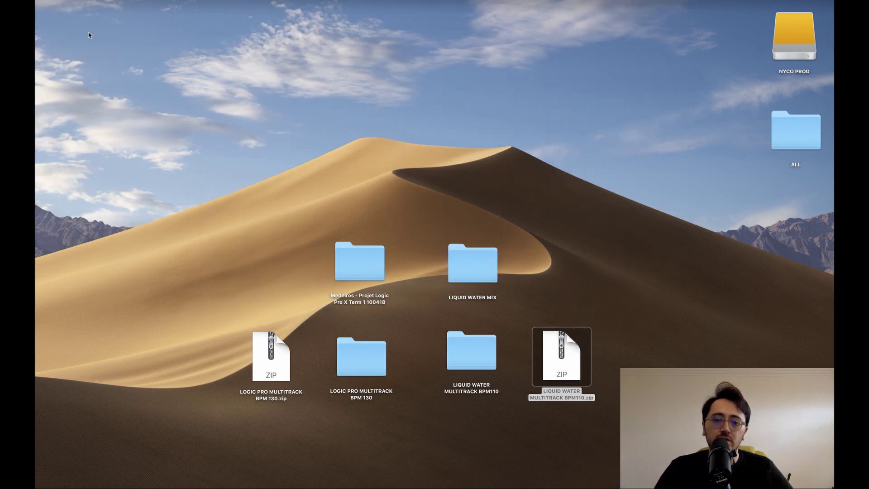
click(594, 330)
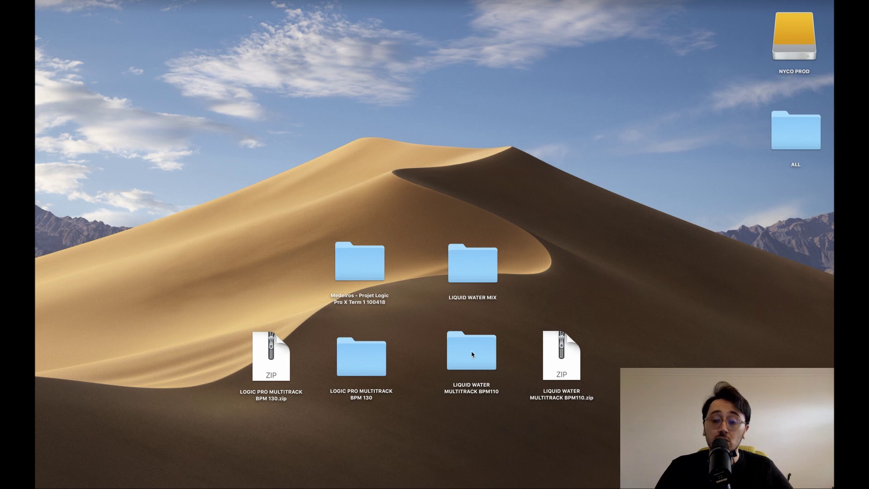
drag(626, 295, 524, 432)
click(595, 412)
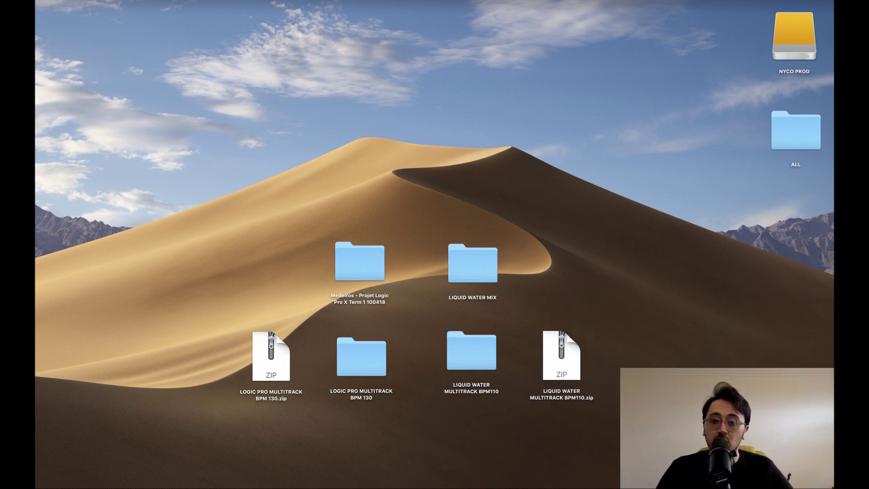